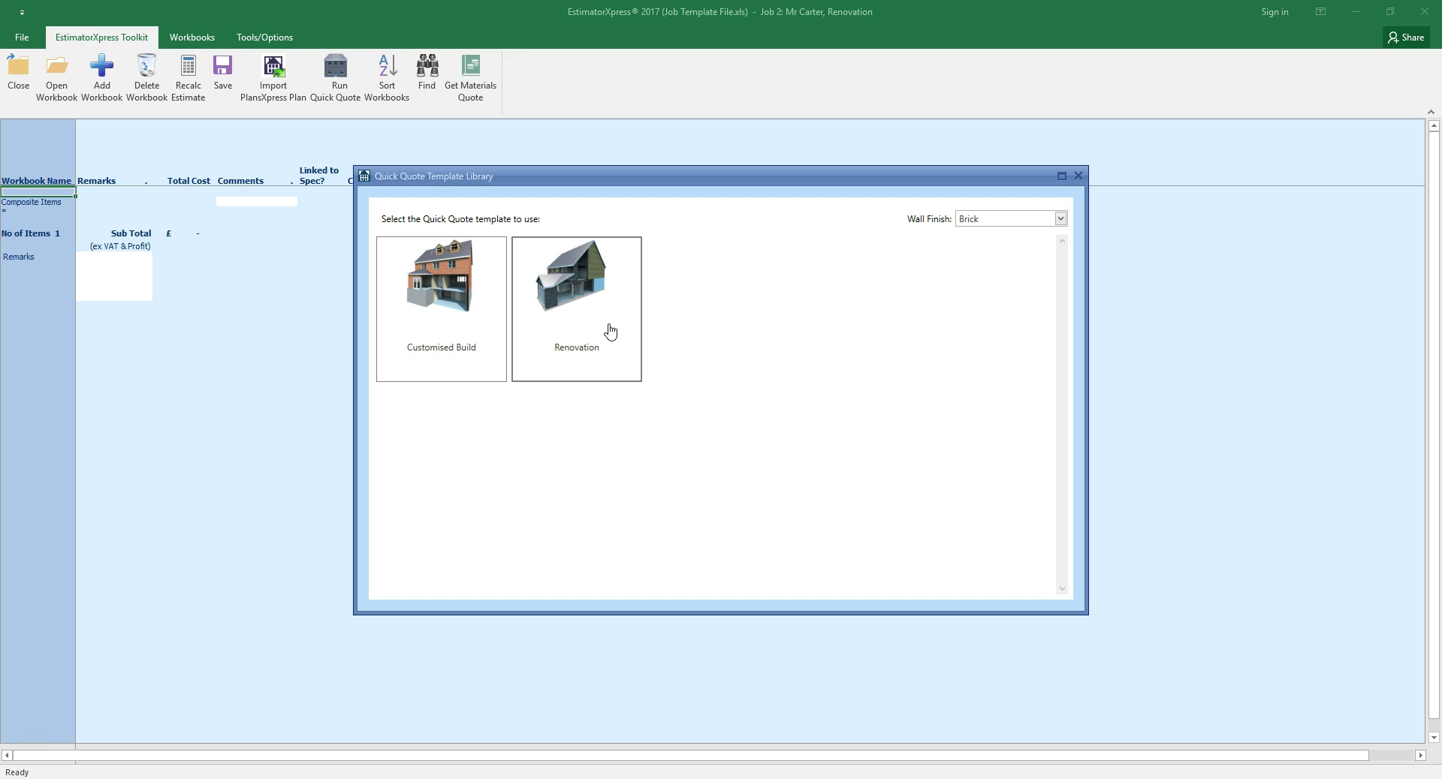
# - Choose the Renovation Quick Quote template with the Brick wall finish and keep all estimating sections included
pyautogui.click(610, 331)
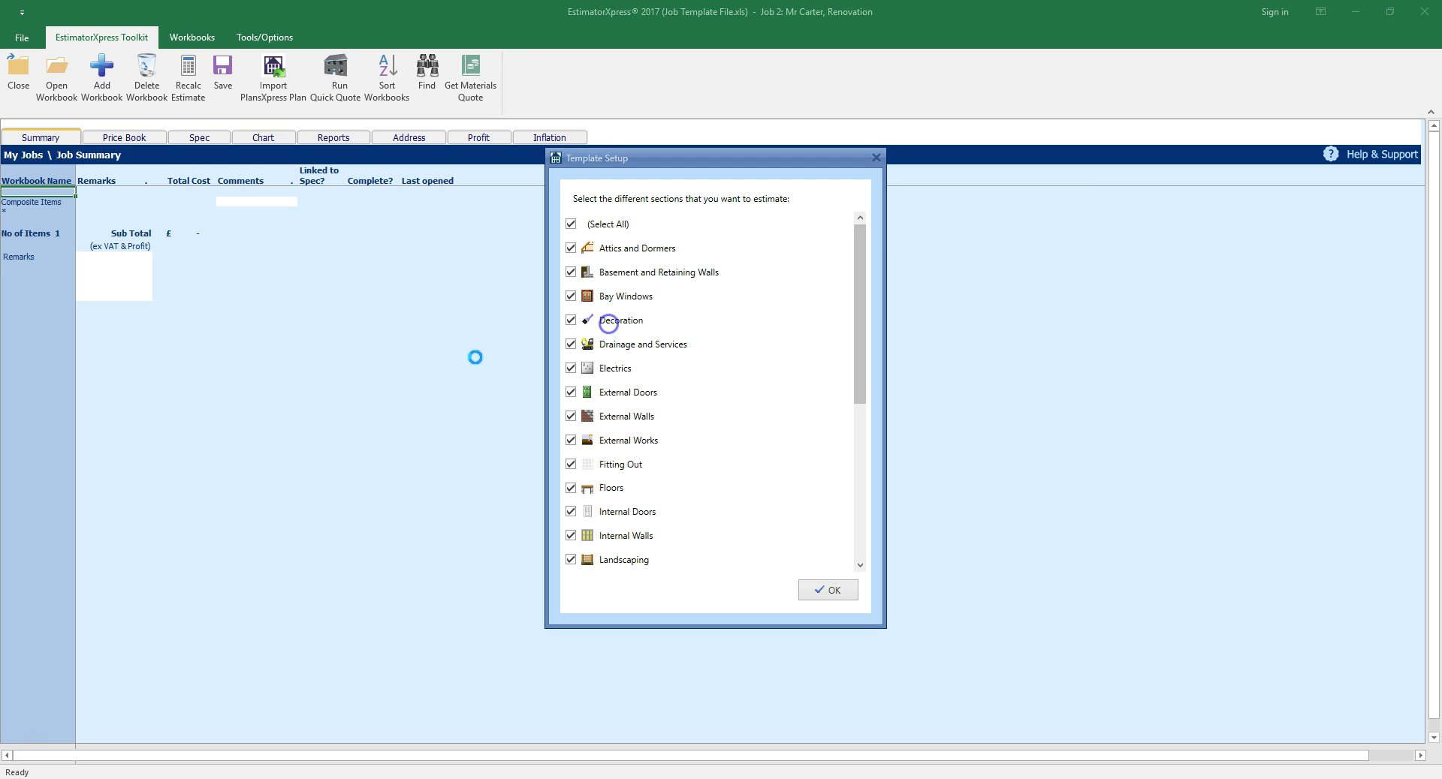
pyautogui.moveTo(869, 334); pyautogui.dragTo(846, 514)
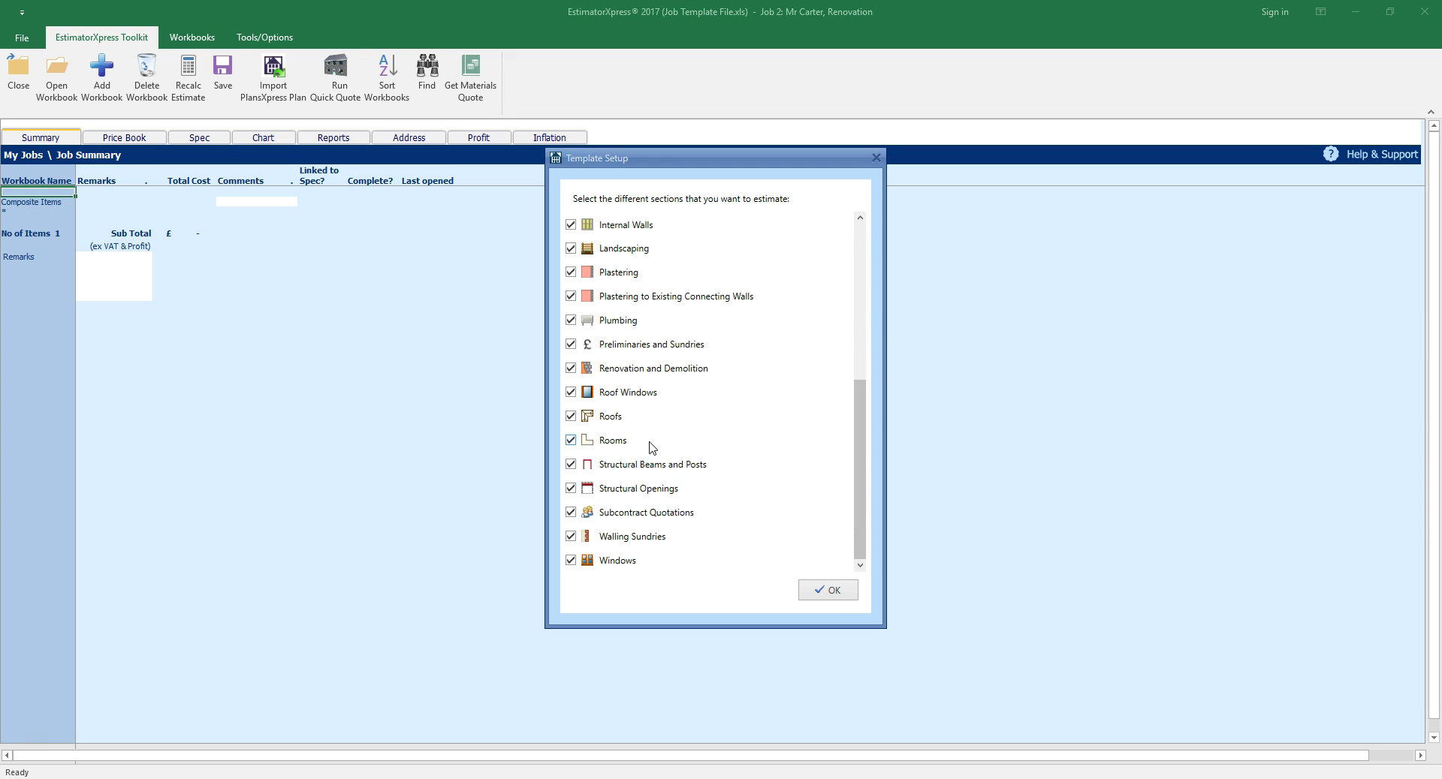
pyautogui.click(841, 592)
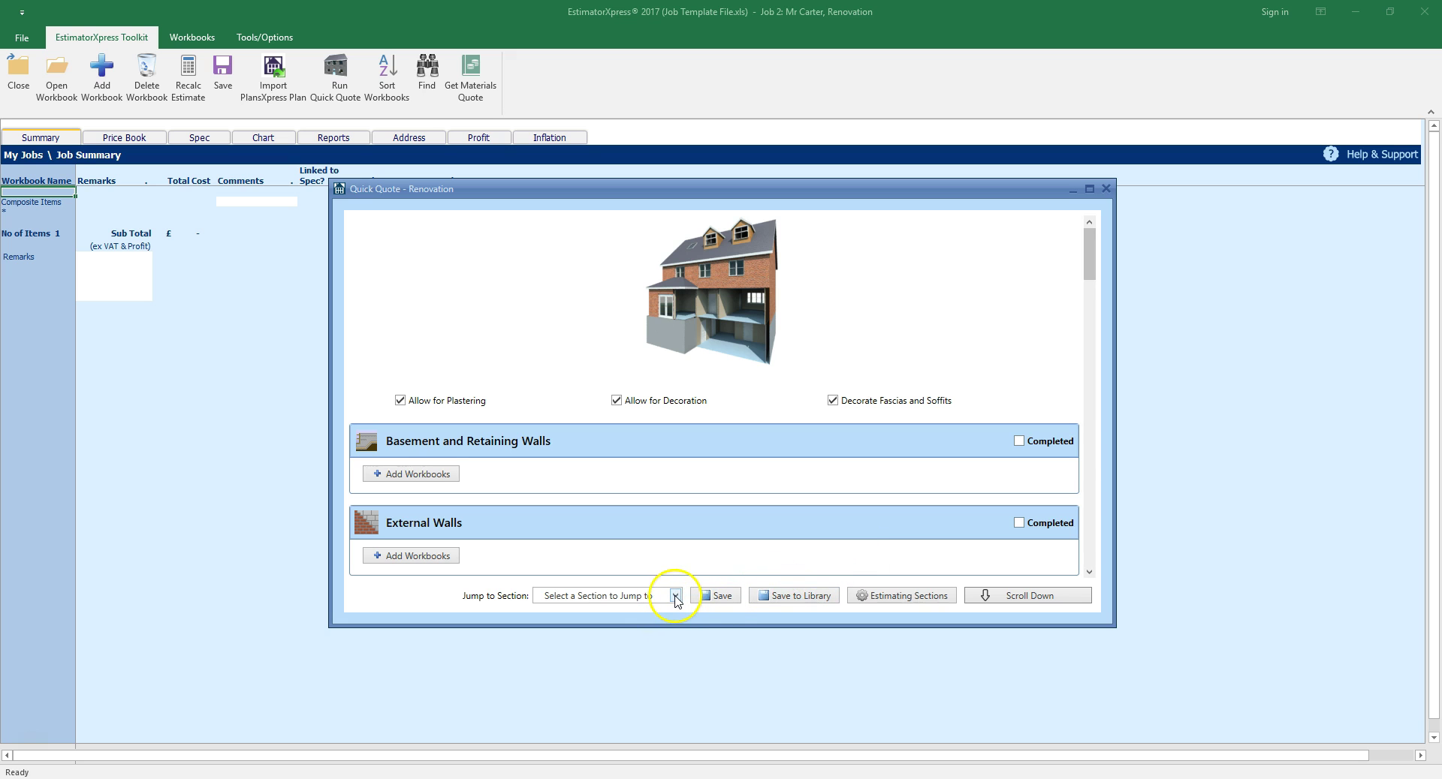
# - Go to the Rooms section of the quote and add a Rectangular Room with a Flat Ceiling
pyautogui.click(675, 596)
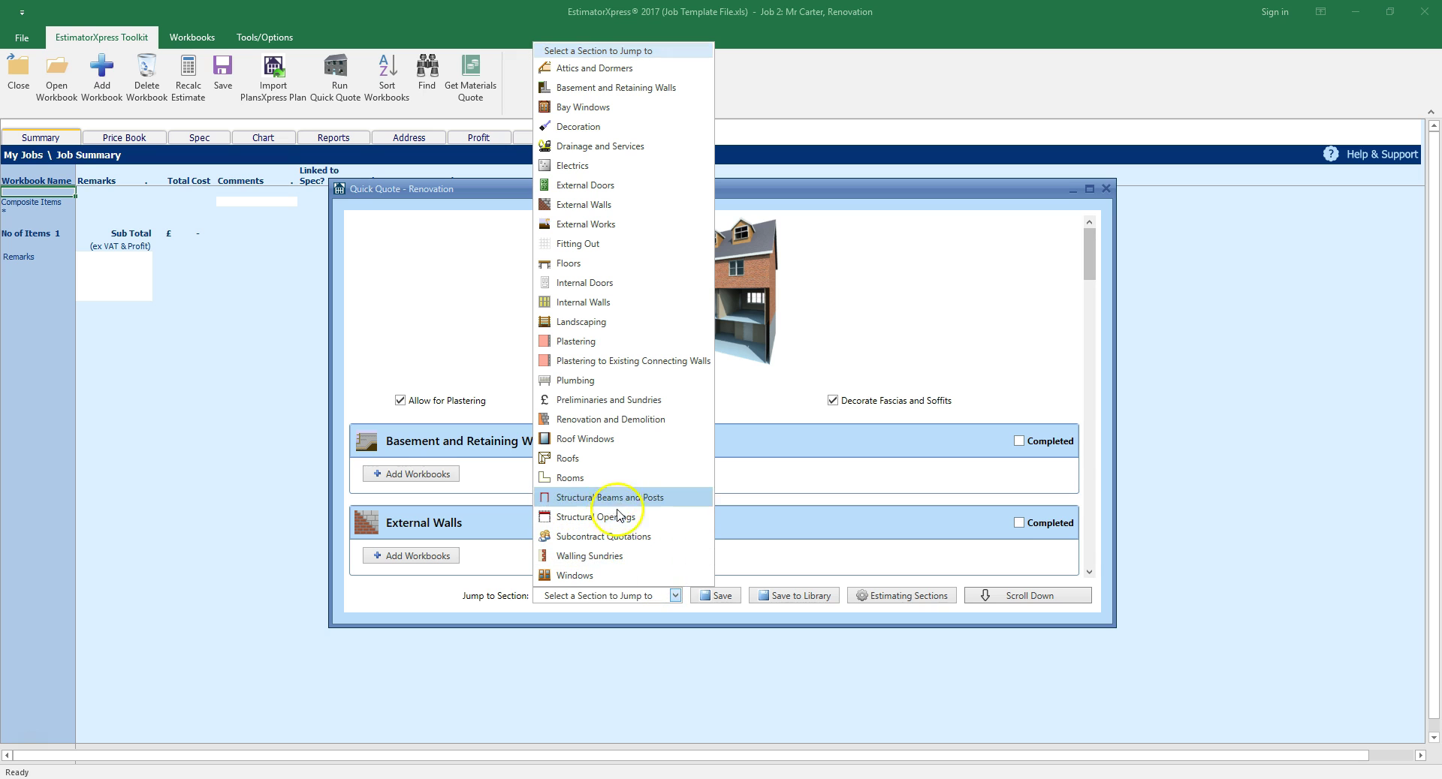
pyautogui.click(609, 478)
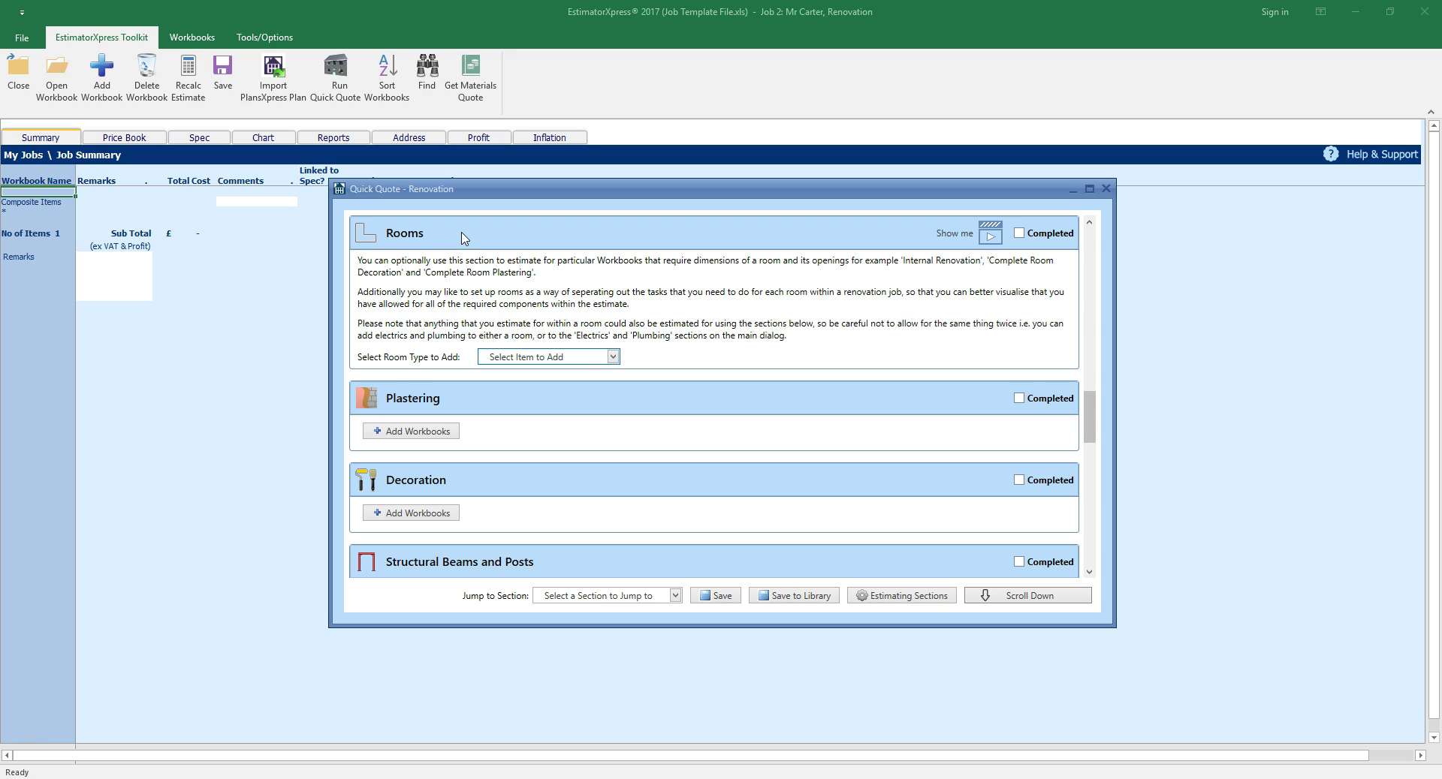
pyautogui.click(612, 358)
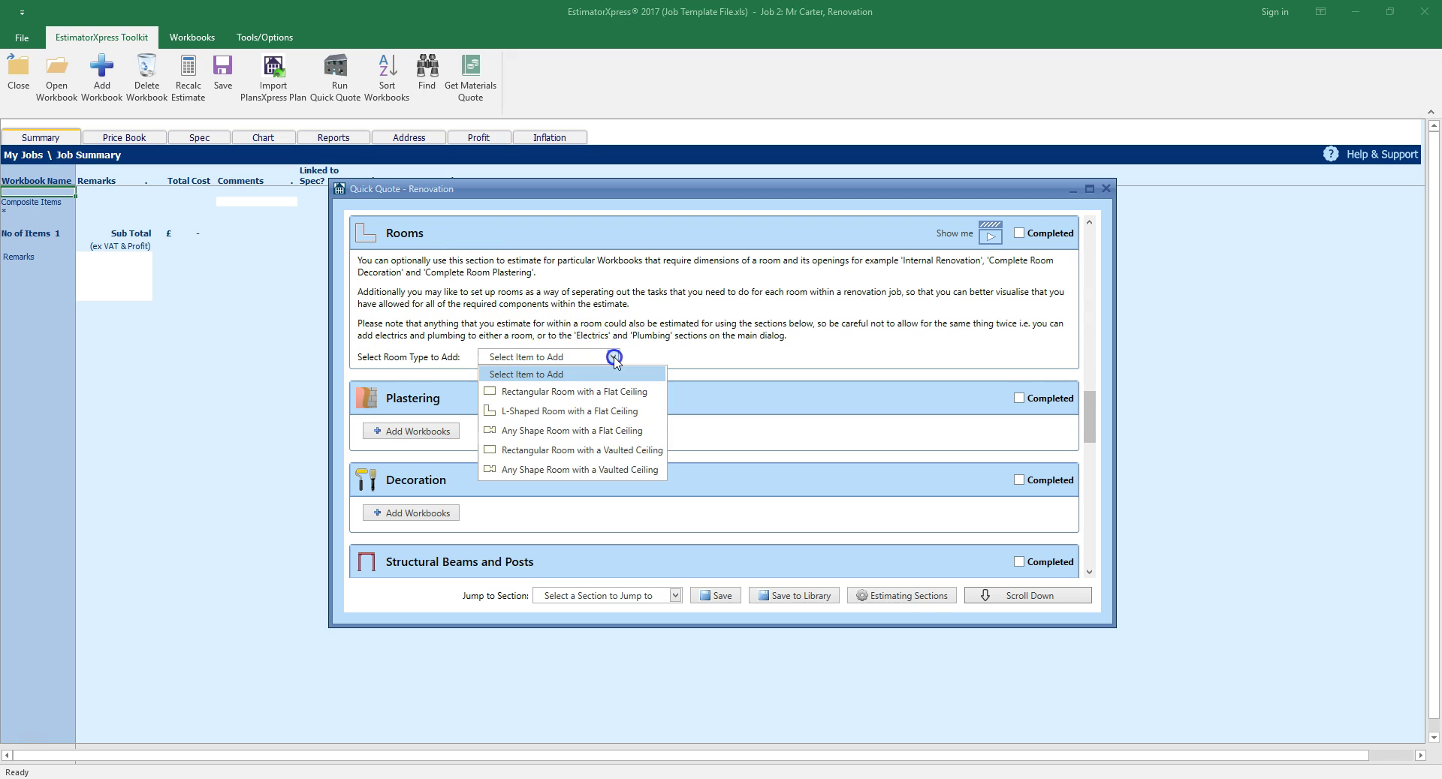
pyautogui.click(654, 391)
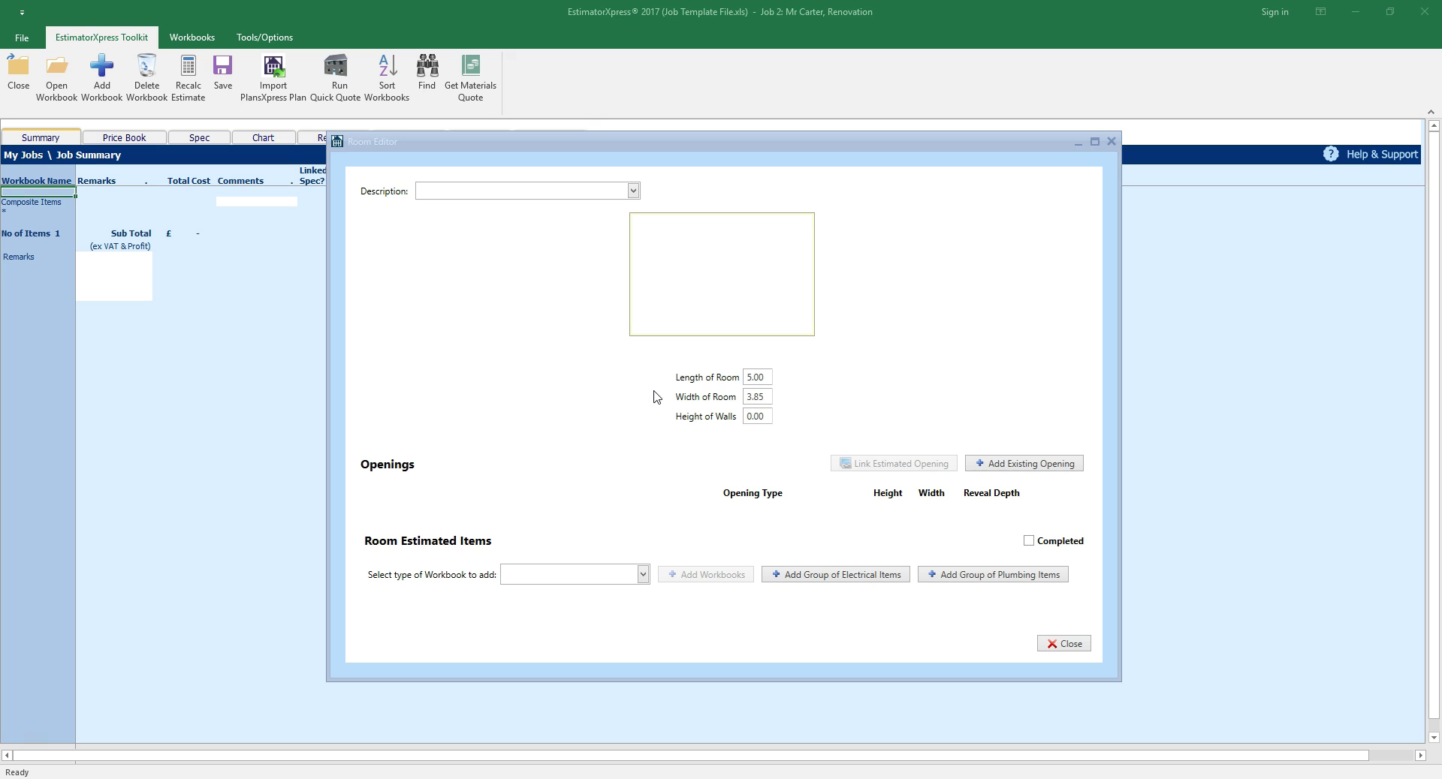
# - Describe the room as Bathroom and set its length to 4, width to 3.2 and wall height to 2.4
pyautogui.click(633, 191)
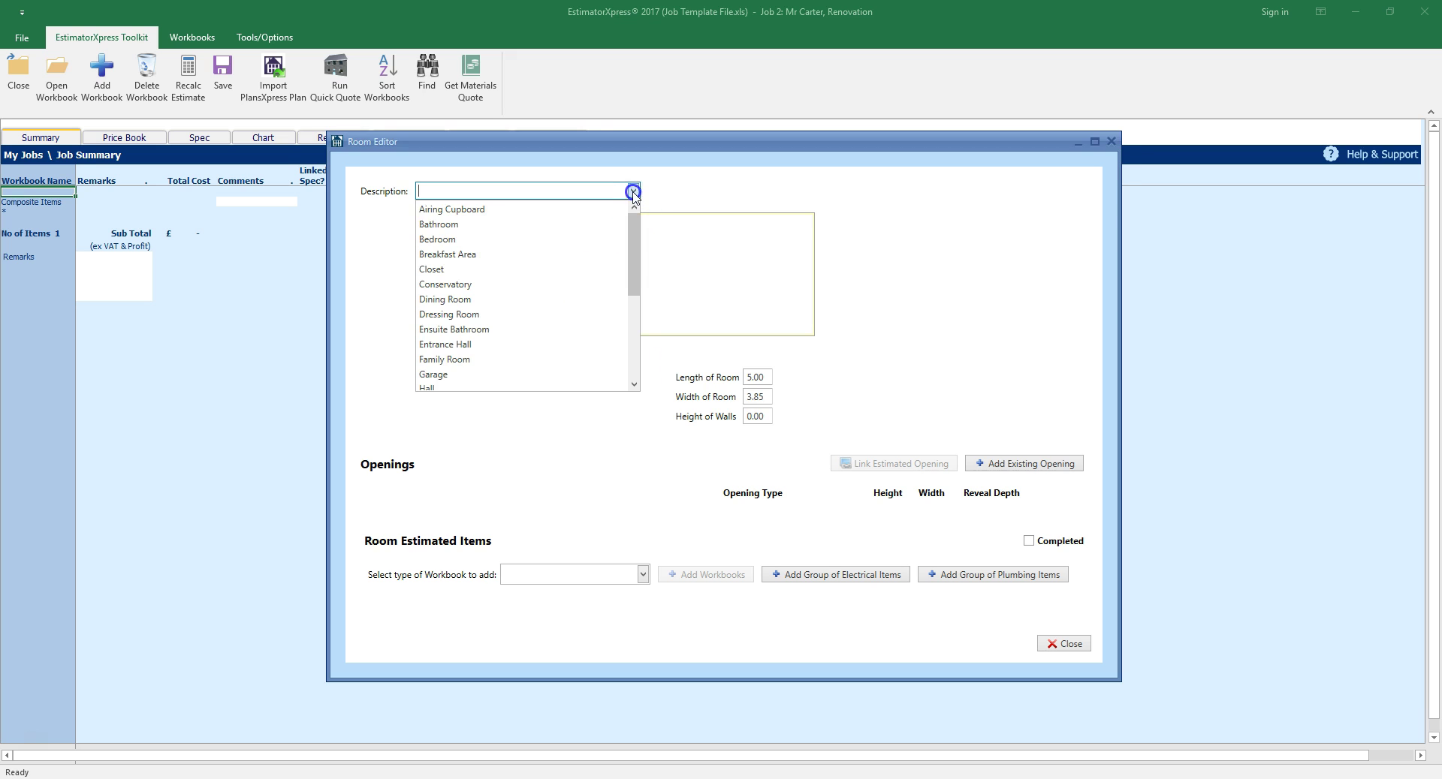
pyautogui.click(601, 223)
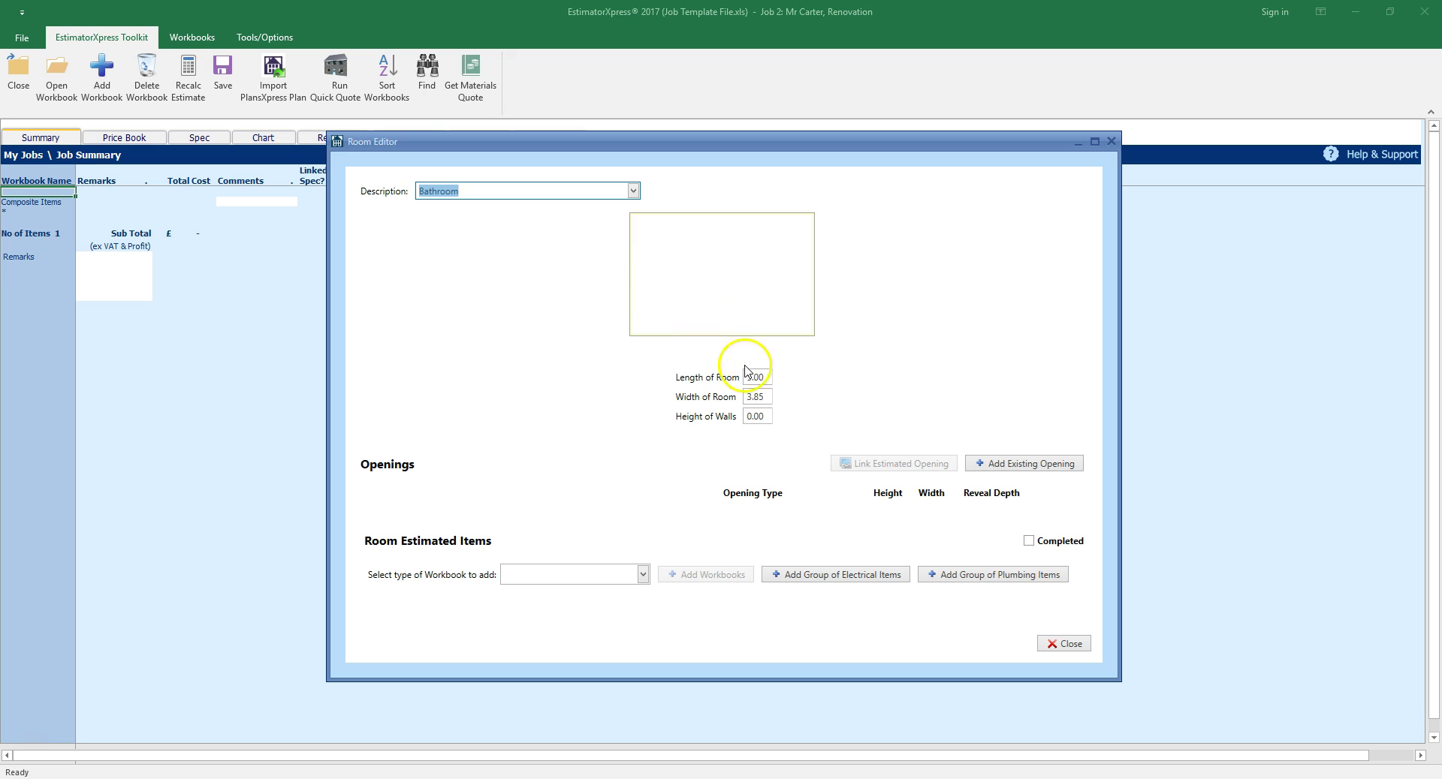
pyautogui.click(766, 377)
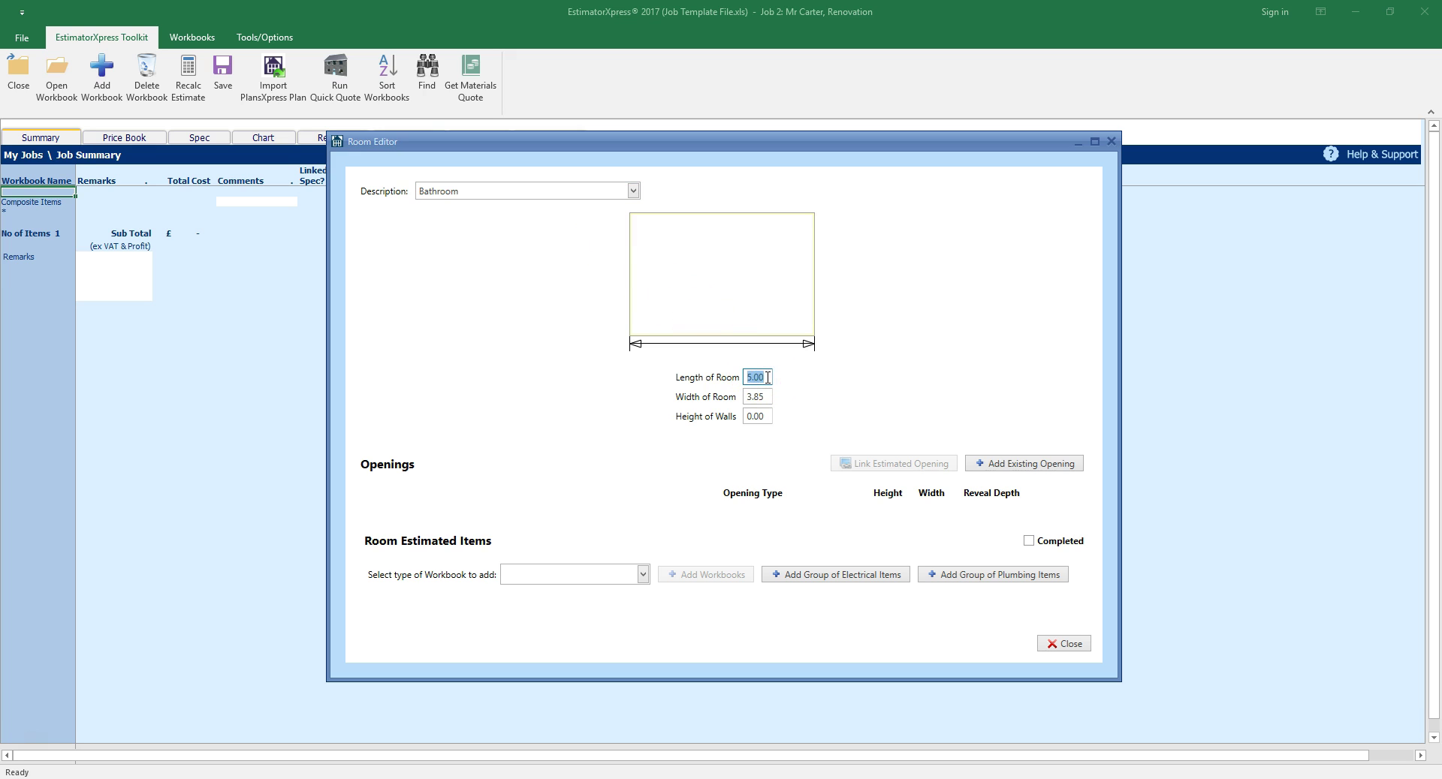
pyautogui.write('4')
pyautogui.press('Tab')
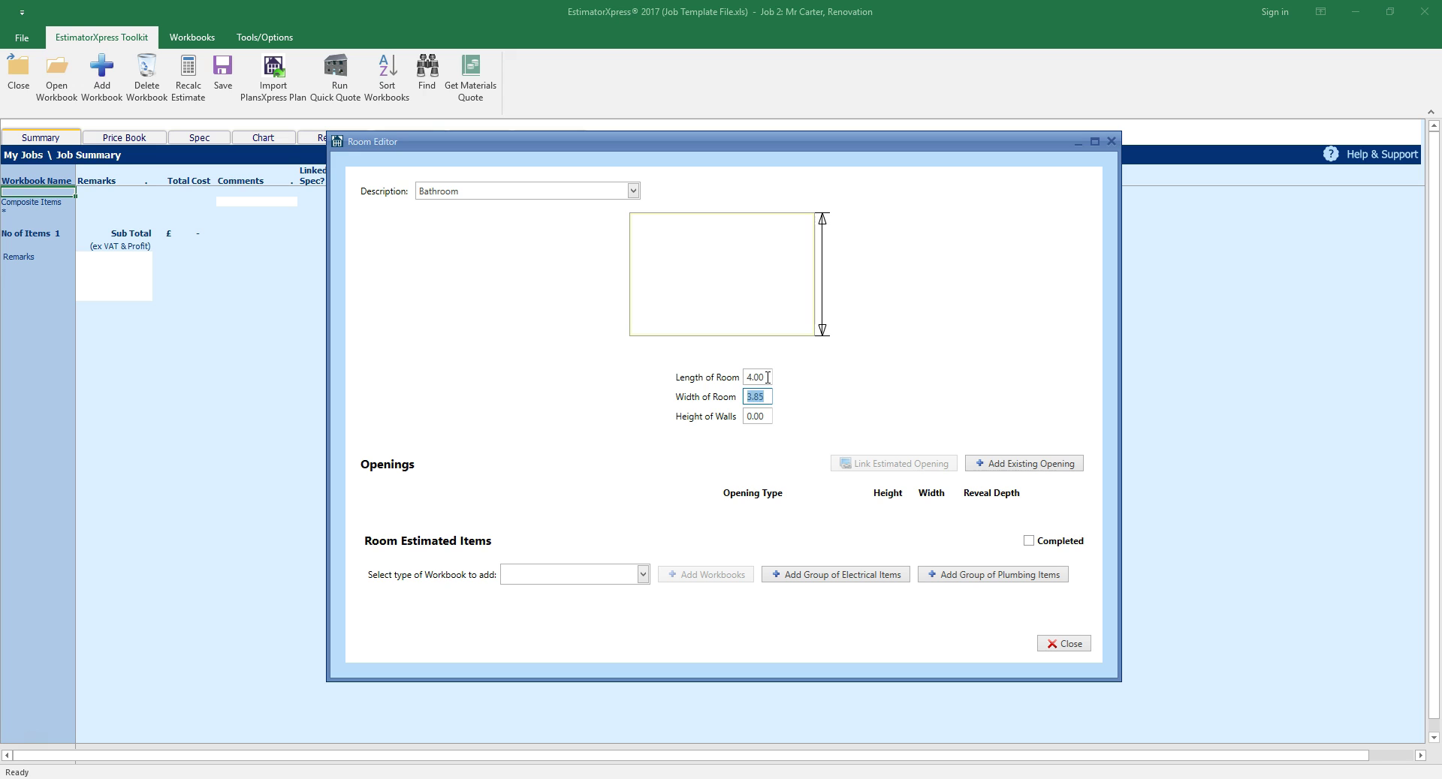
pyautogui.write('3.2')
pyautogui.press('Tab')
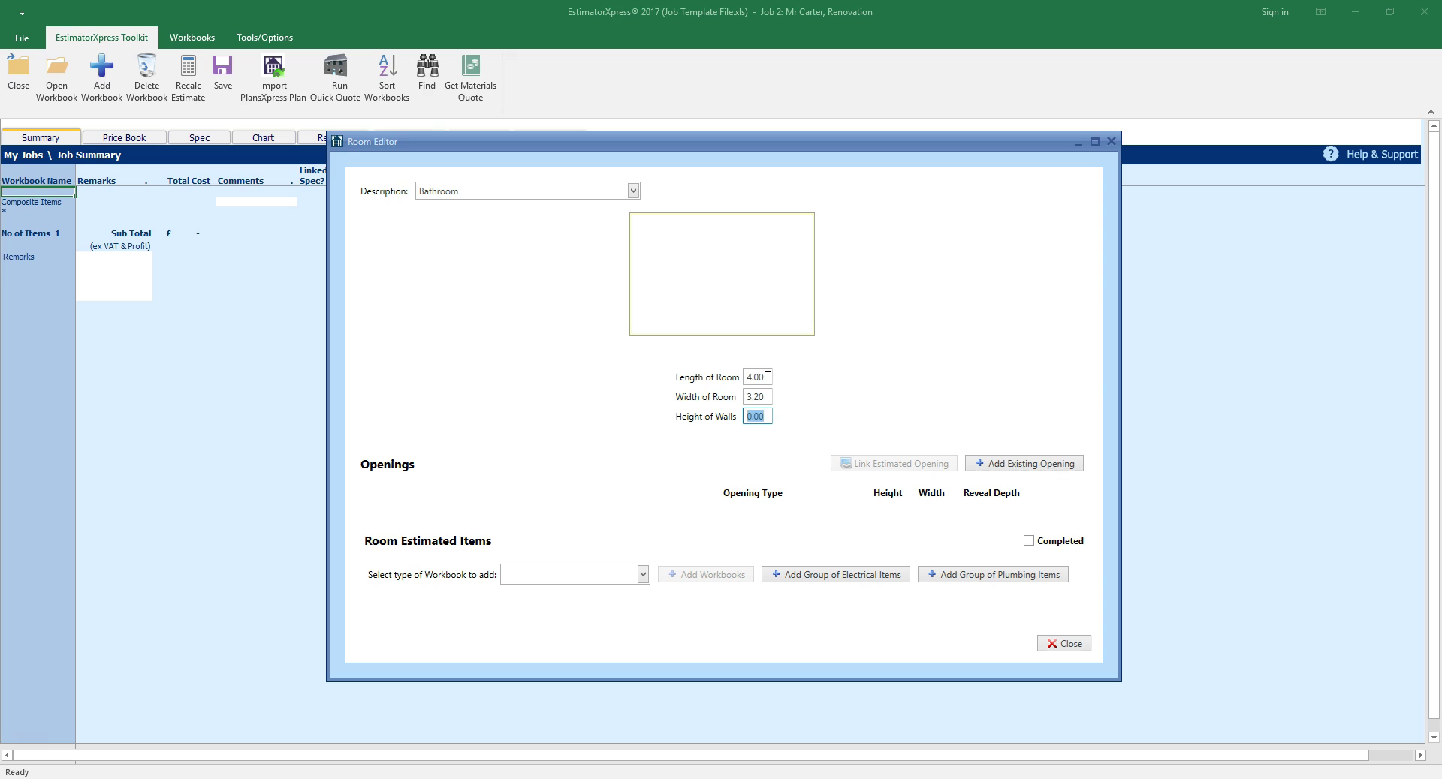
pyautogui.write('2.4')
# - Add an existing internal door opening to the bathroom, 1.95 high and 0.9 wide
pyautogui.click(1072, 466)
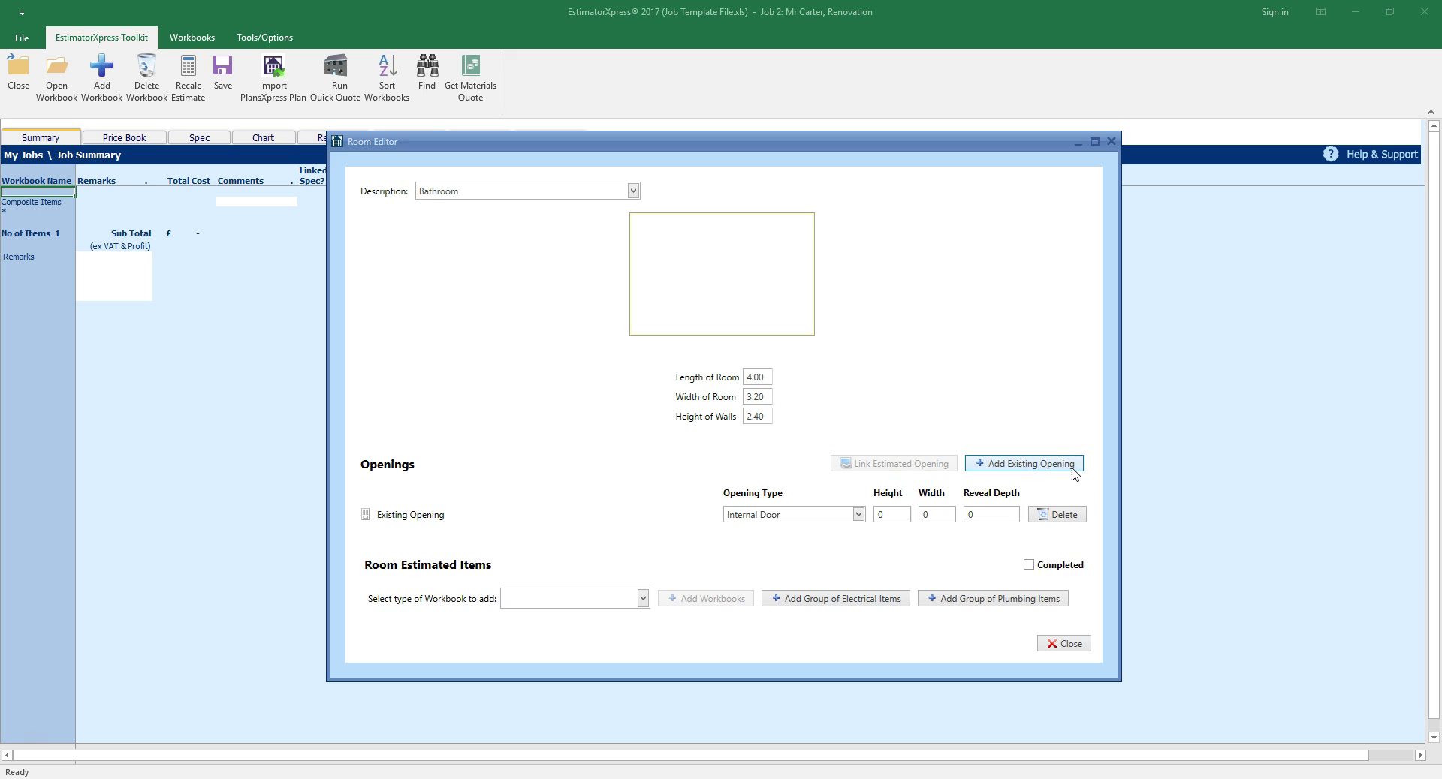
pyautogui.click(897, 514)
pyautogui.write('1.95')
pyautogui.press('Tab')
pyautogui.write('.9')
# - Add an existing window opening 1.2 high and 0.6 wide with a reveal depth of 0.15
pyautogui.click(1047, 465)
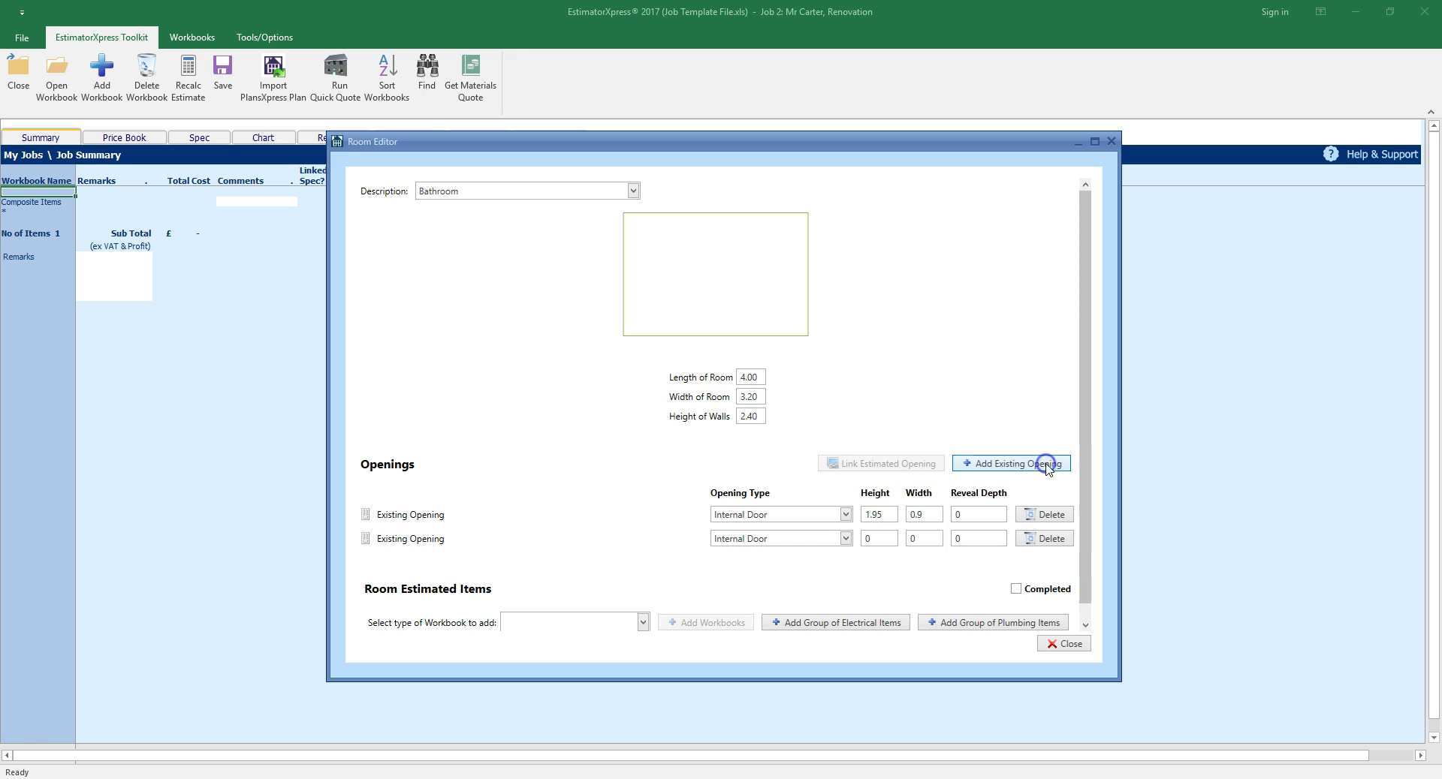
pyautogui.click(846, 538)
pyautogui.click(809, 588)
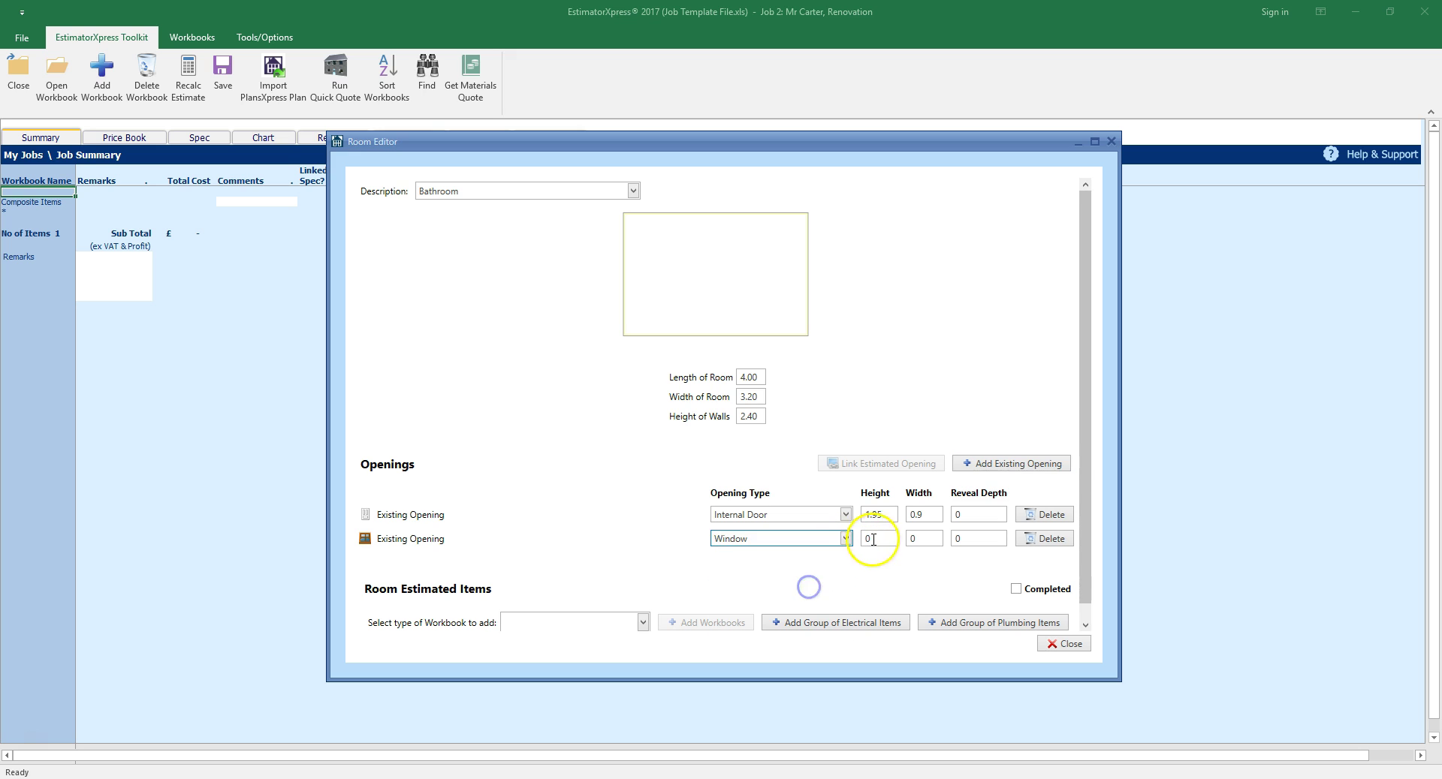
pyautogui.click(885, 538)
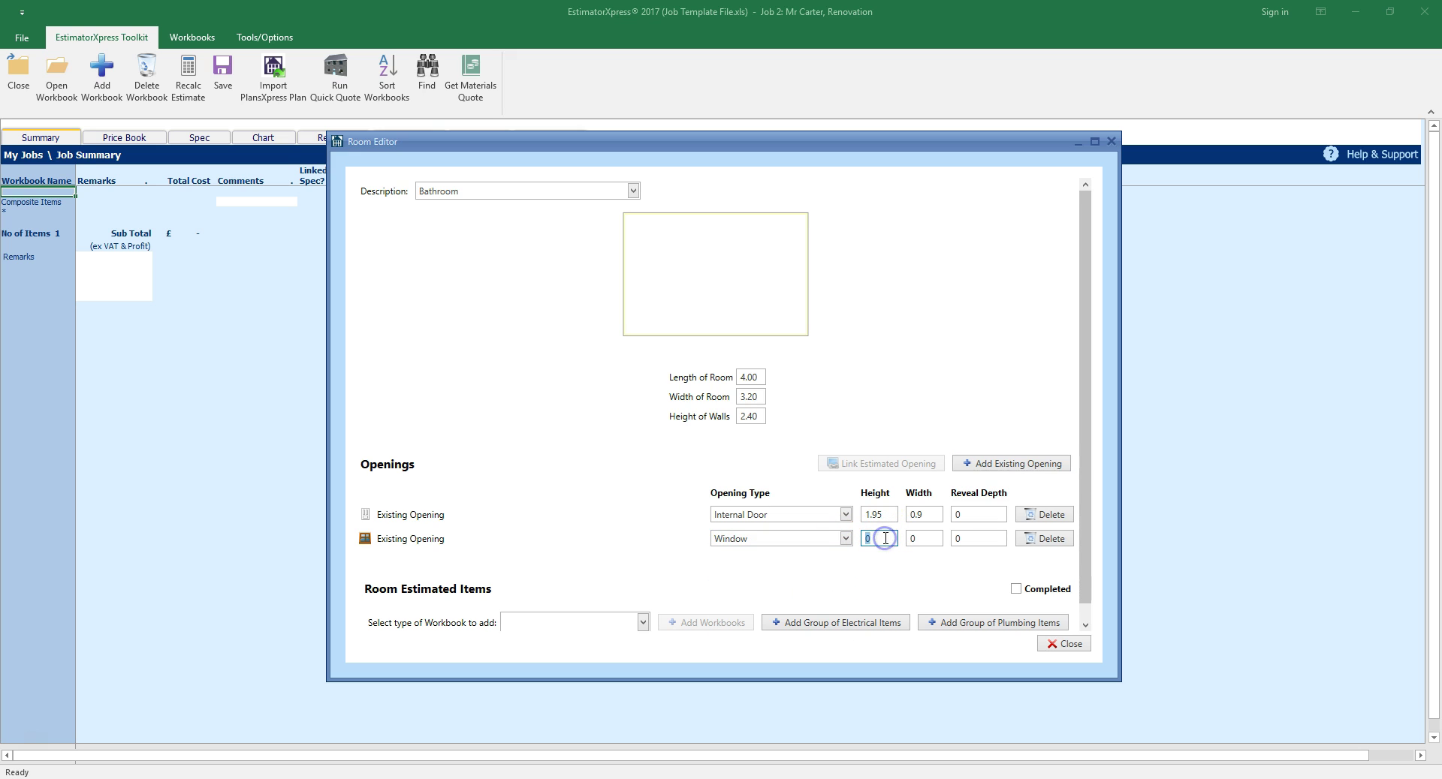
pyautogui.write('1.2')
pyautogui.press('Tab')
pyautogui.write('0.6')
pyautogui.press('Tab')
pyautogui.write('0.15')
# - Add the Internal Renovation workbook from the Renovation type, using the "Hack all walls, replaster, skirt and decorate" template
pyautogui.scroll(-1, 1081, 453)
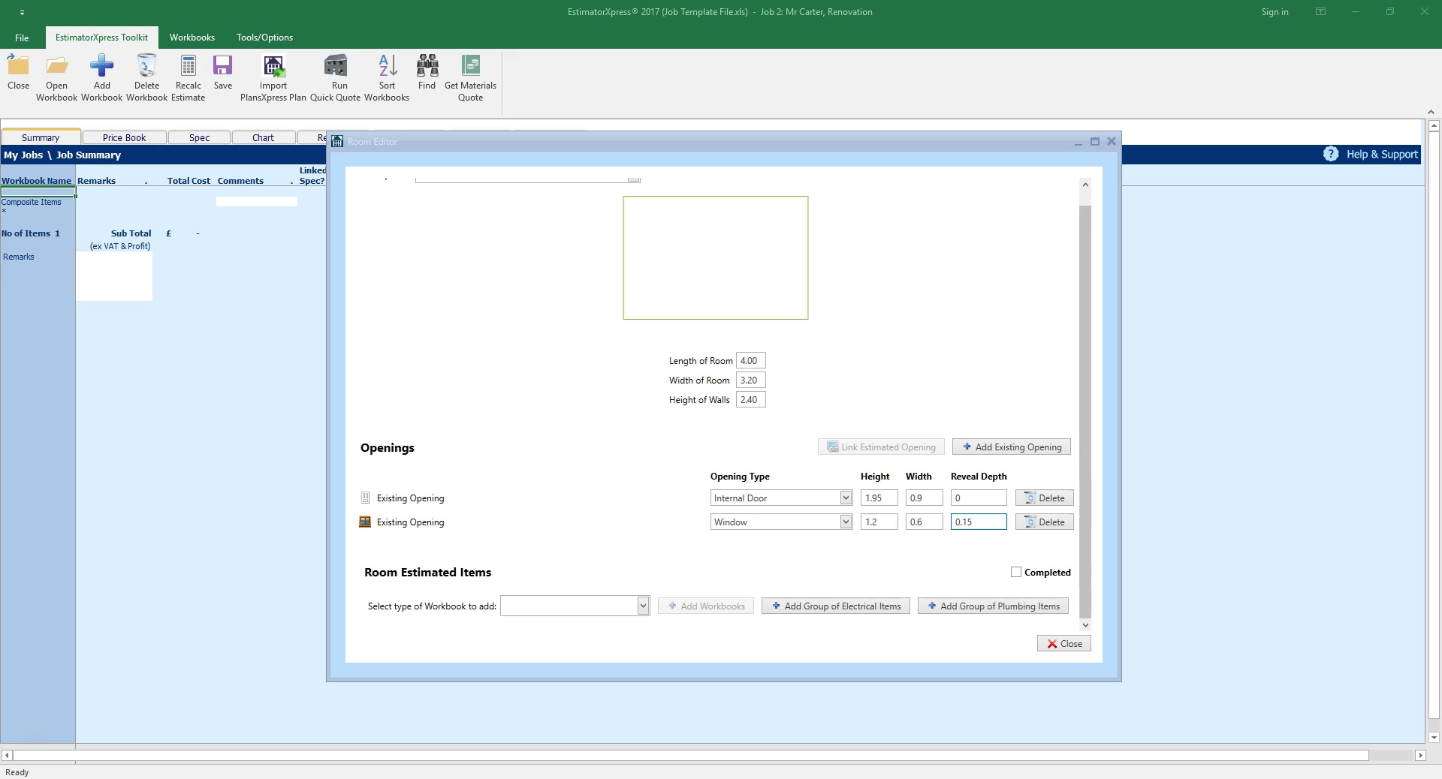
pyautogui.click(642, 608)
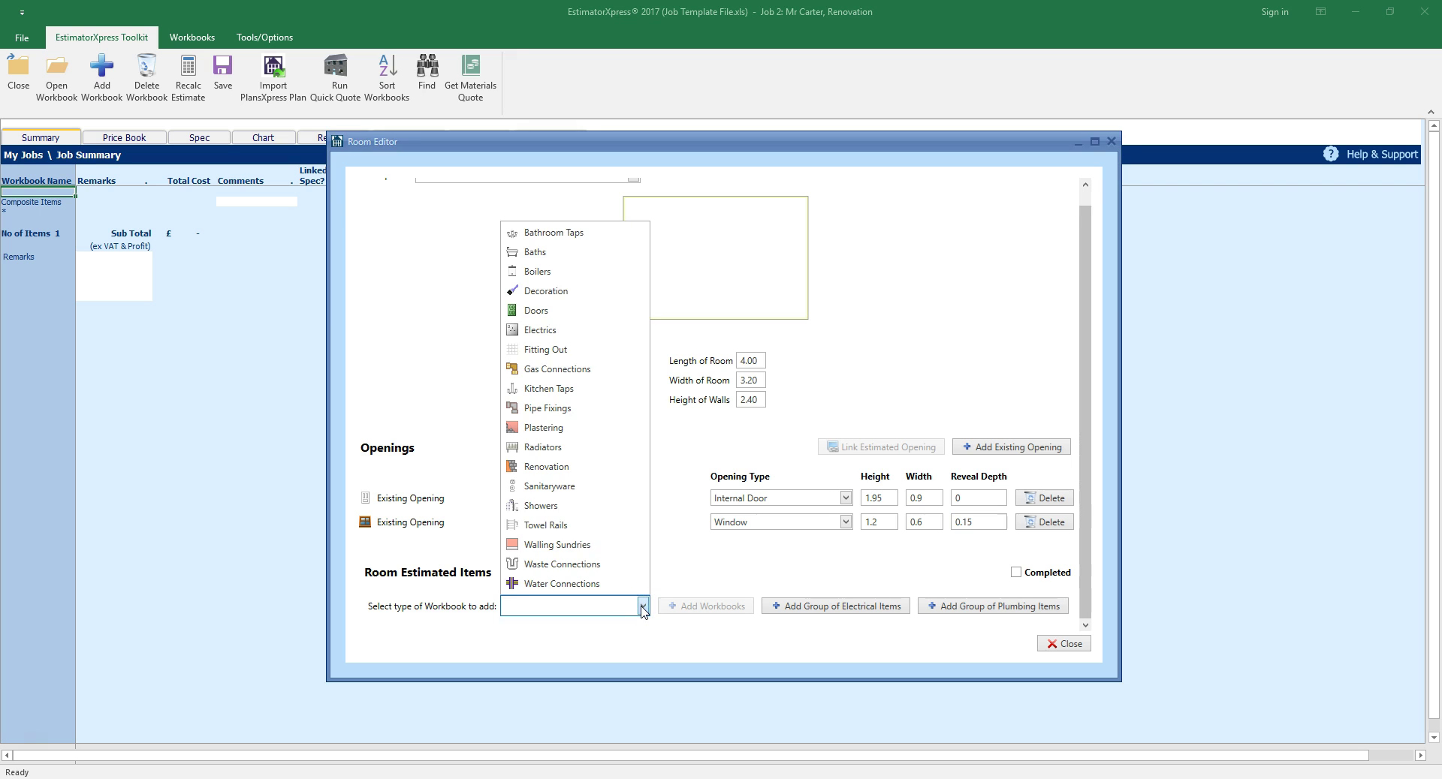
pyautogui.click(599, 473)
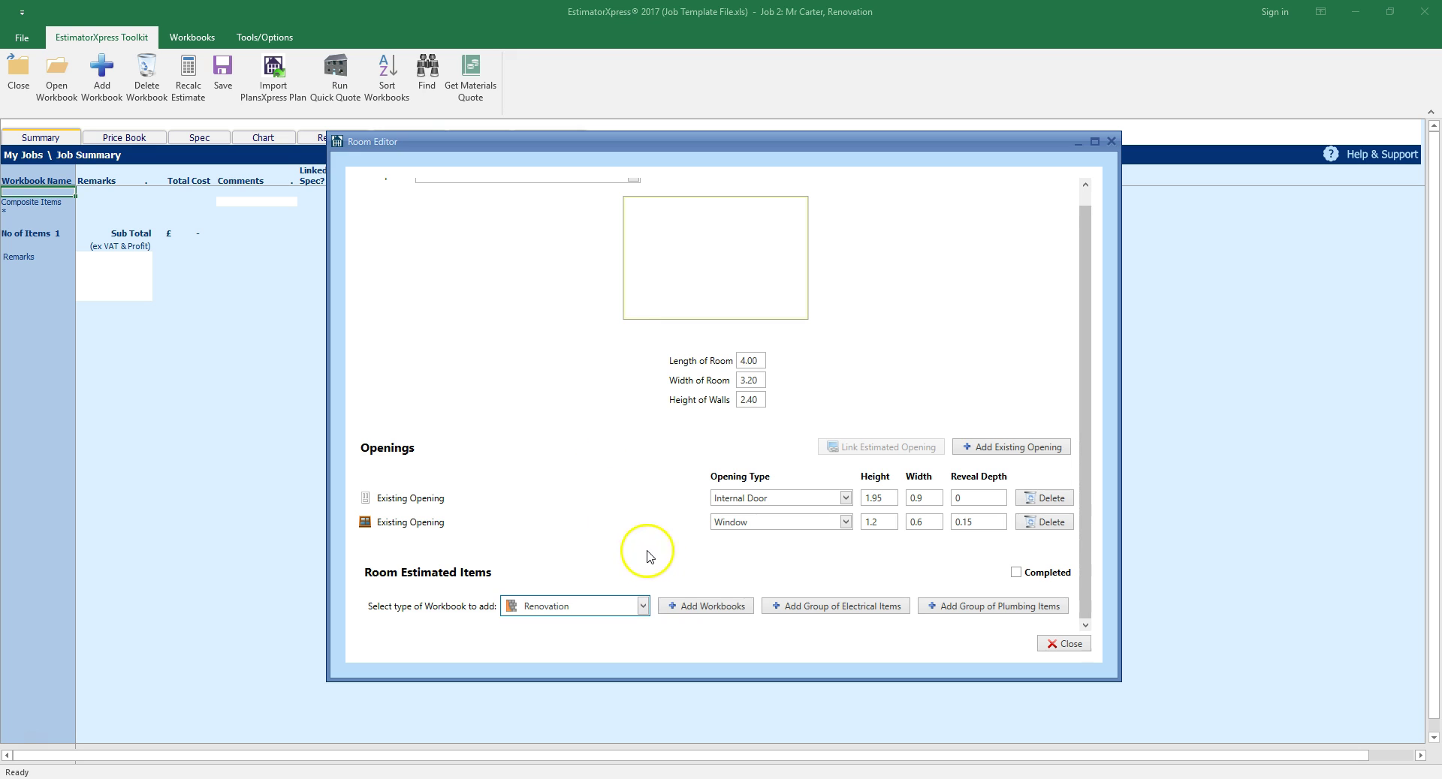
pyautogui.click(712, 611)
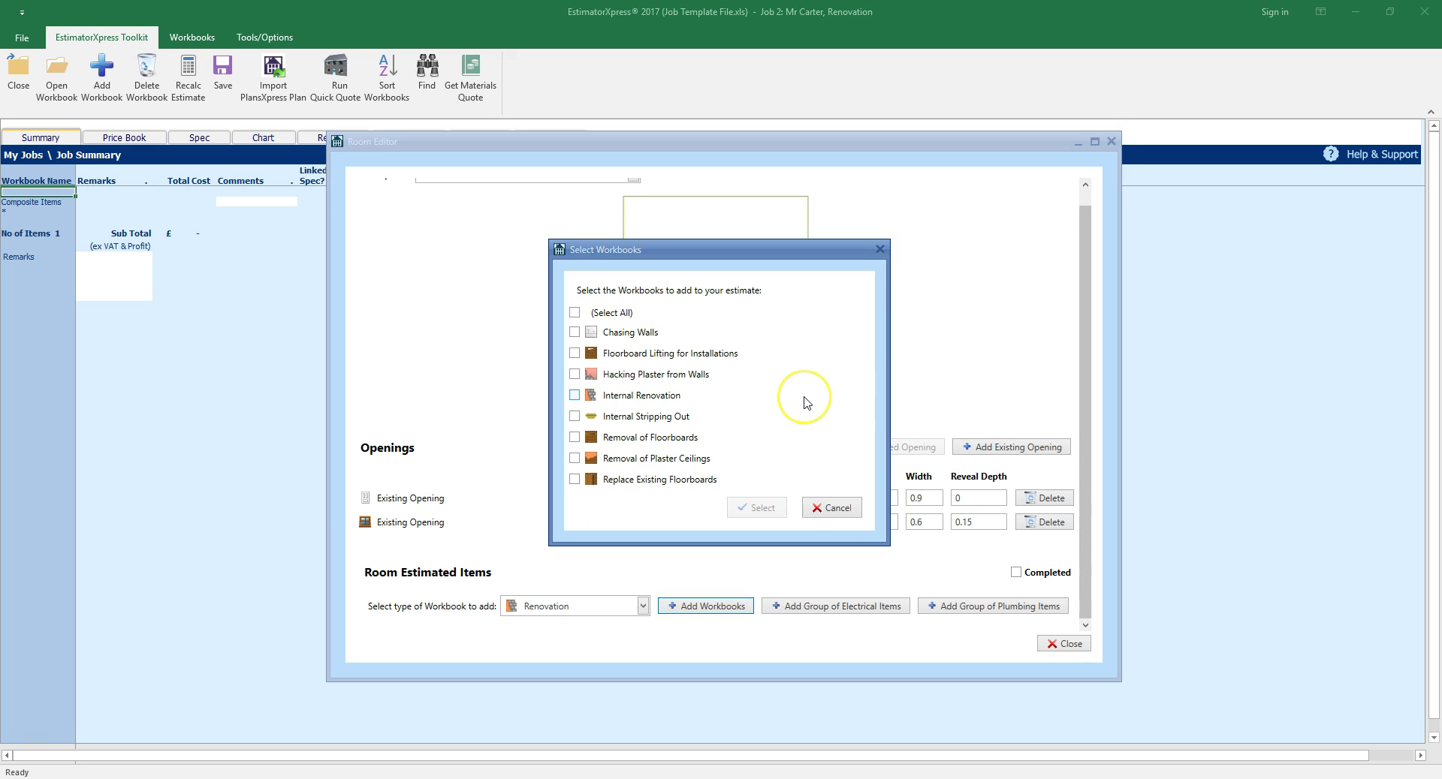
pyautogui.click(654, 397)
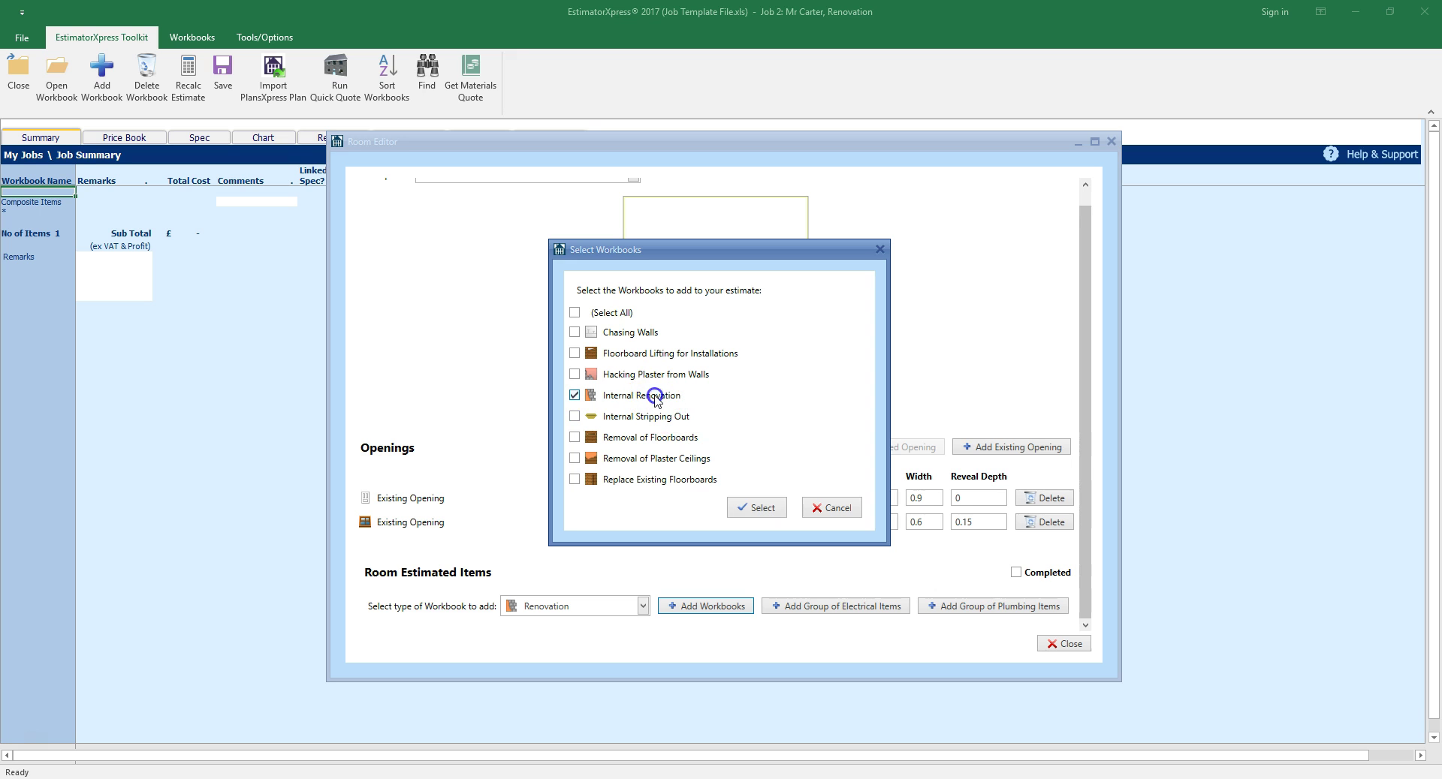
pyautogui.click(778, 513)
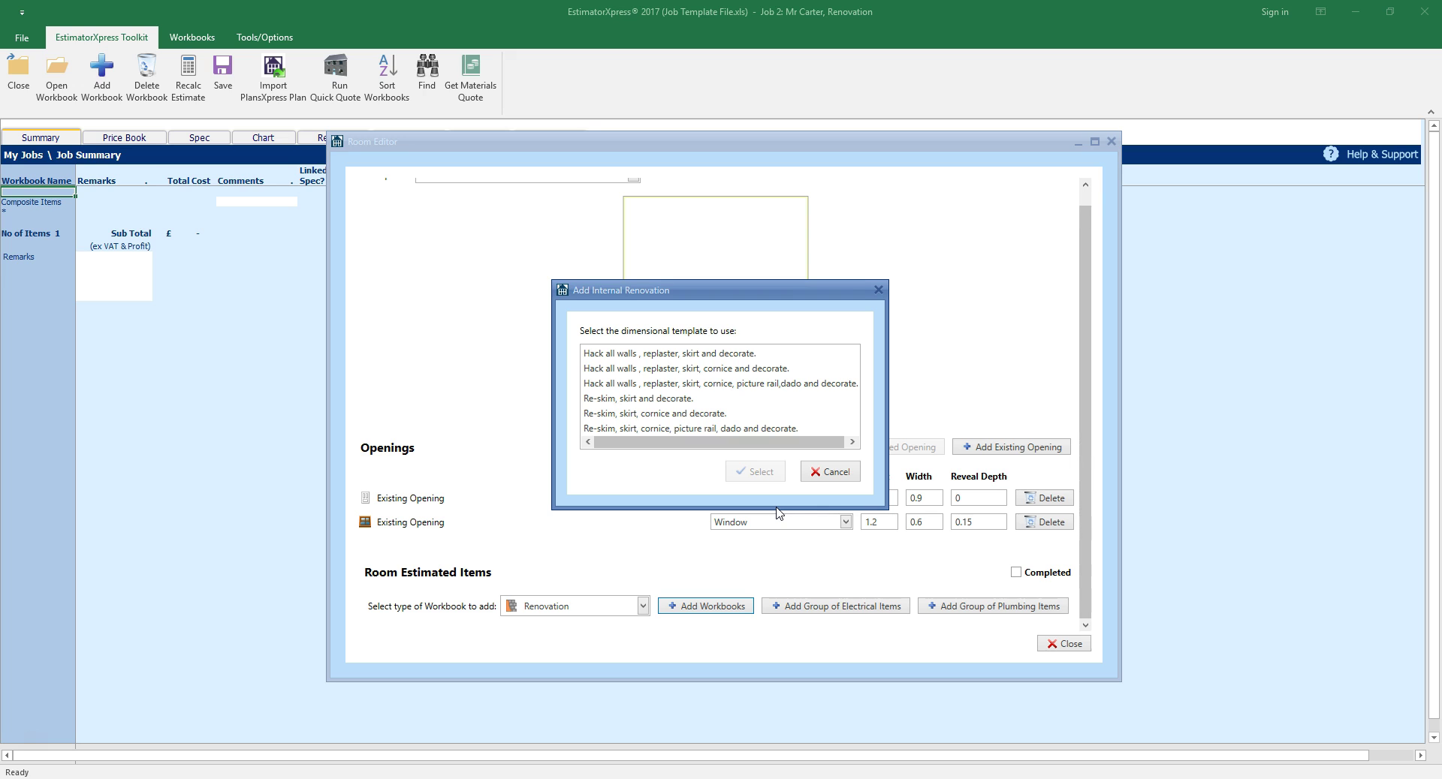
pyautogui.click(776, 503)
pyautogui.click(740, 354)
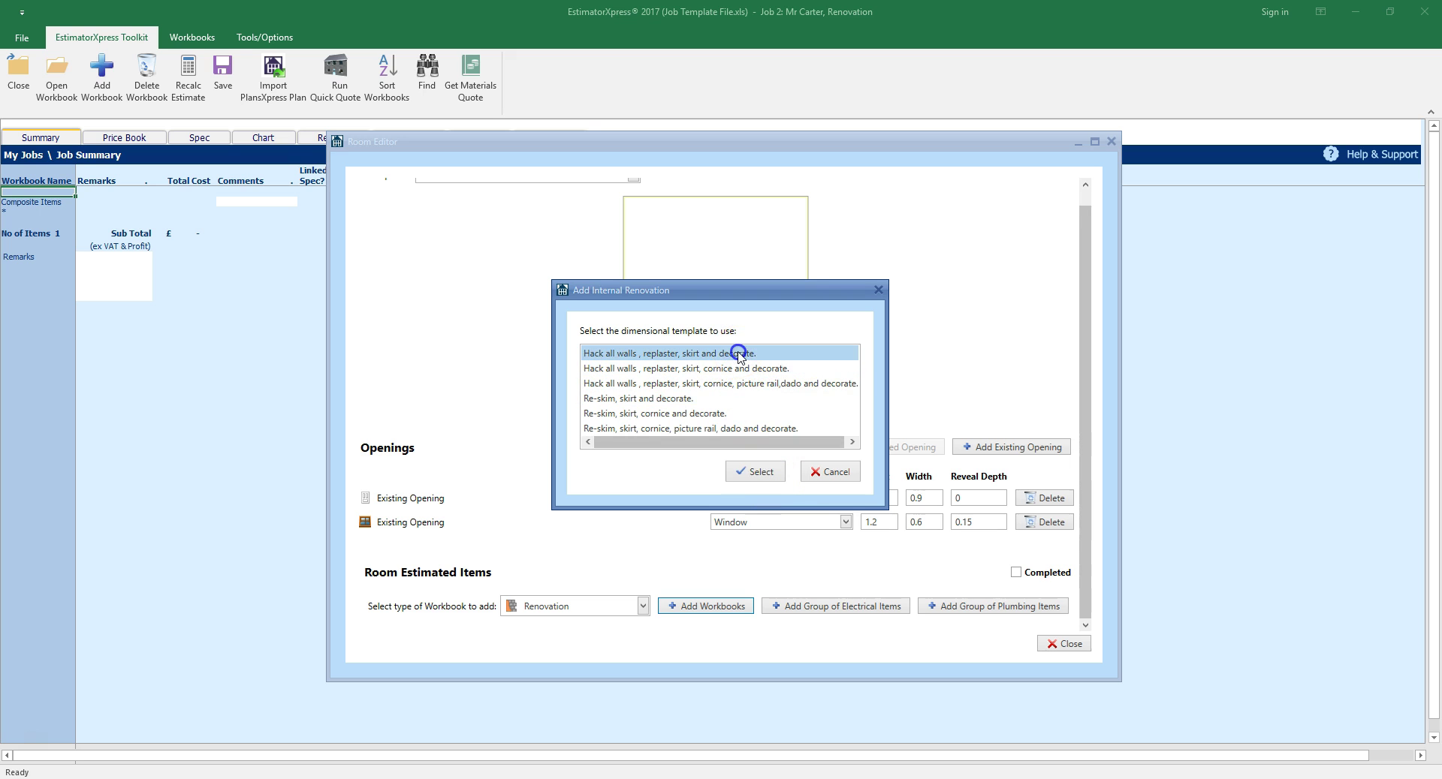
pyautogui.click(772, 474)
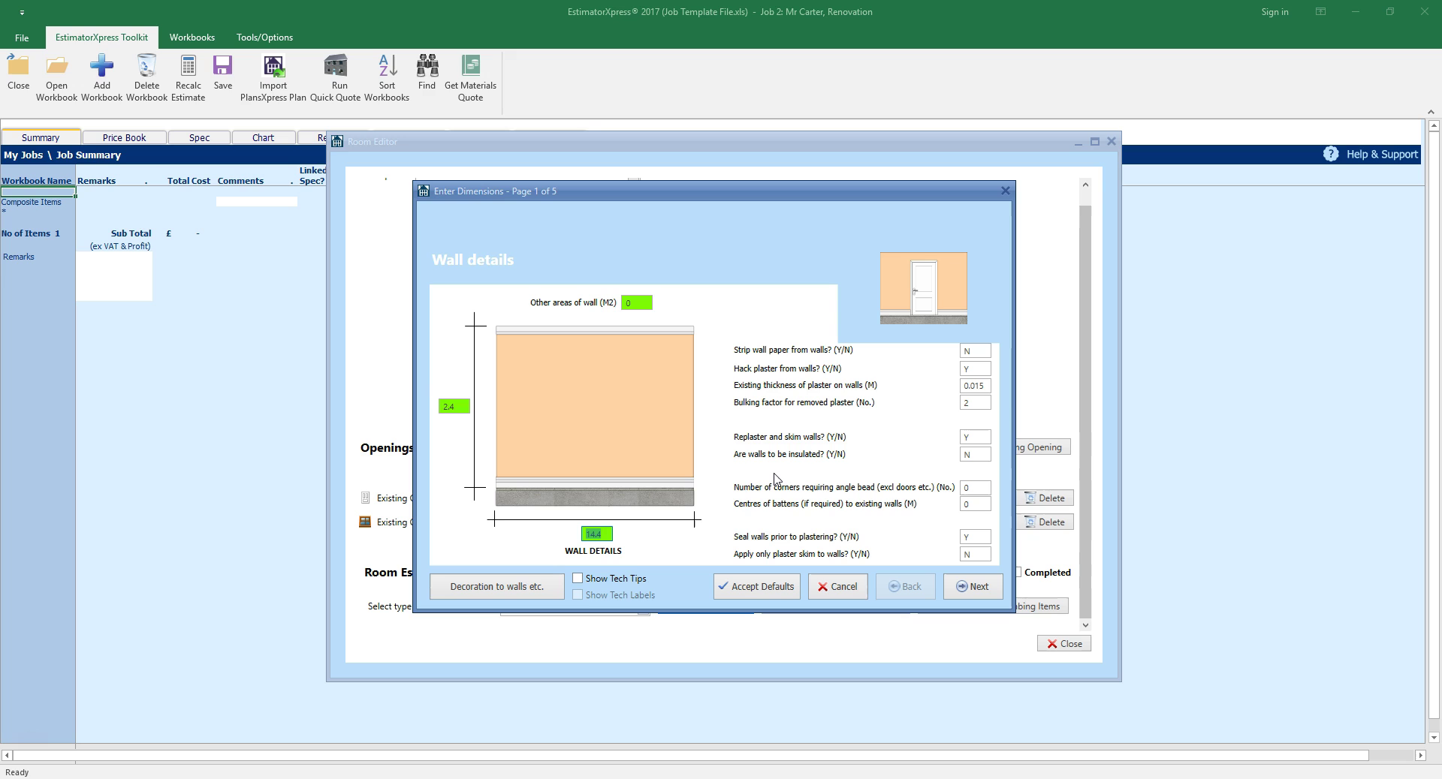
# - Go through the wall, internal door, window, external opening and ceiling details, keeping the existing values, and finish the renovation dimensions
pyautogui.press('Tab')
pyautogui.press('Tab')
pyautogui.press('Tab')
pyautogui.press('Tab')
pyautogui.press('Tab')
pyautogui.press('Tab')
pyautogui.press('Tab')
pyautogui.click(989, 590)
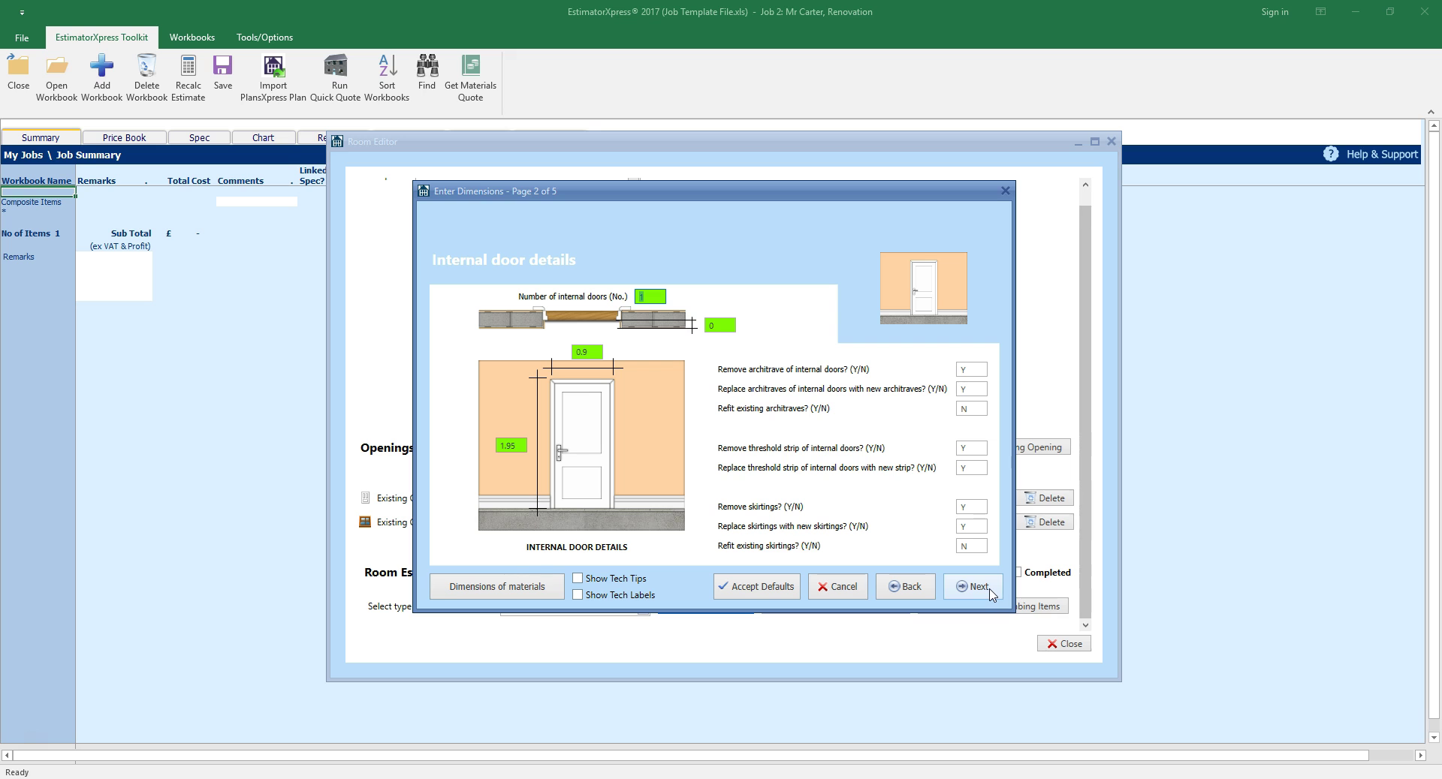
pyautogui.click(986, 592)
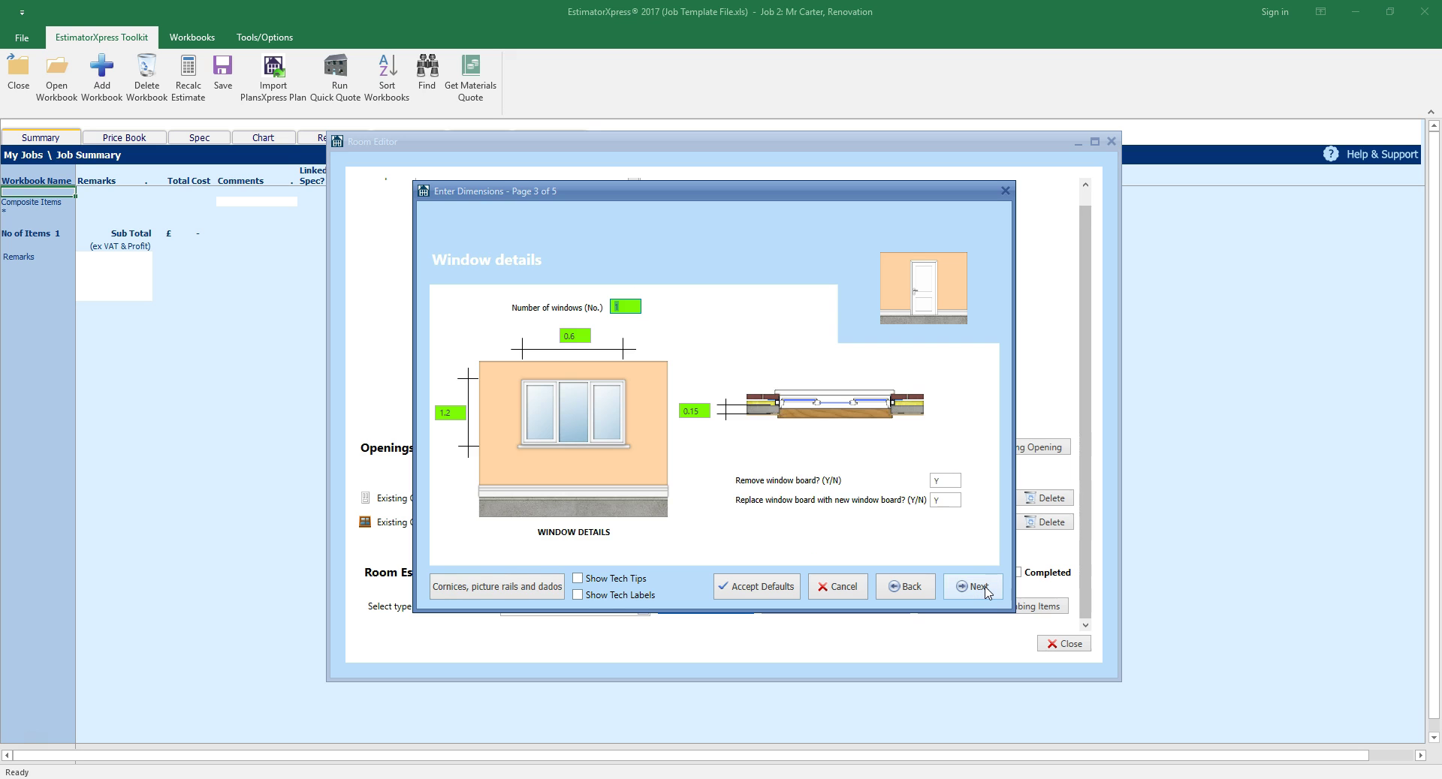
pyautogui.click(984, 591)
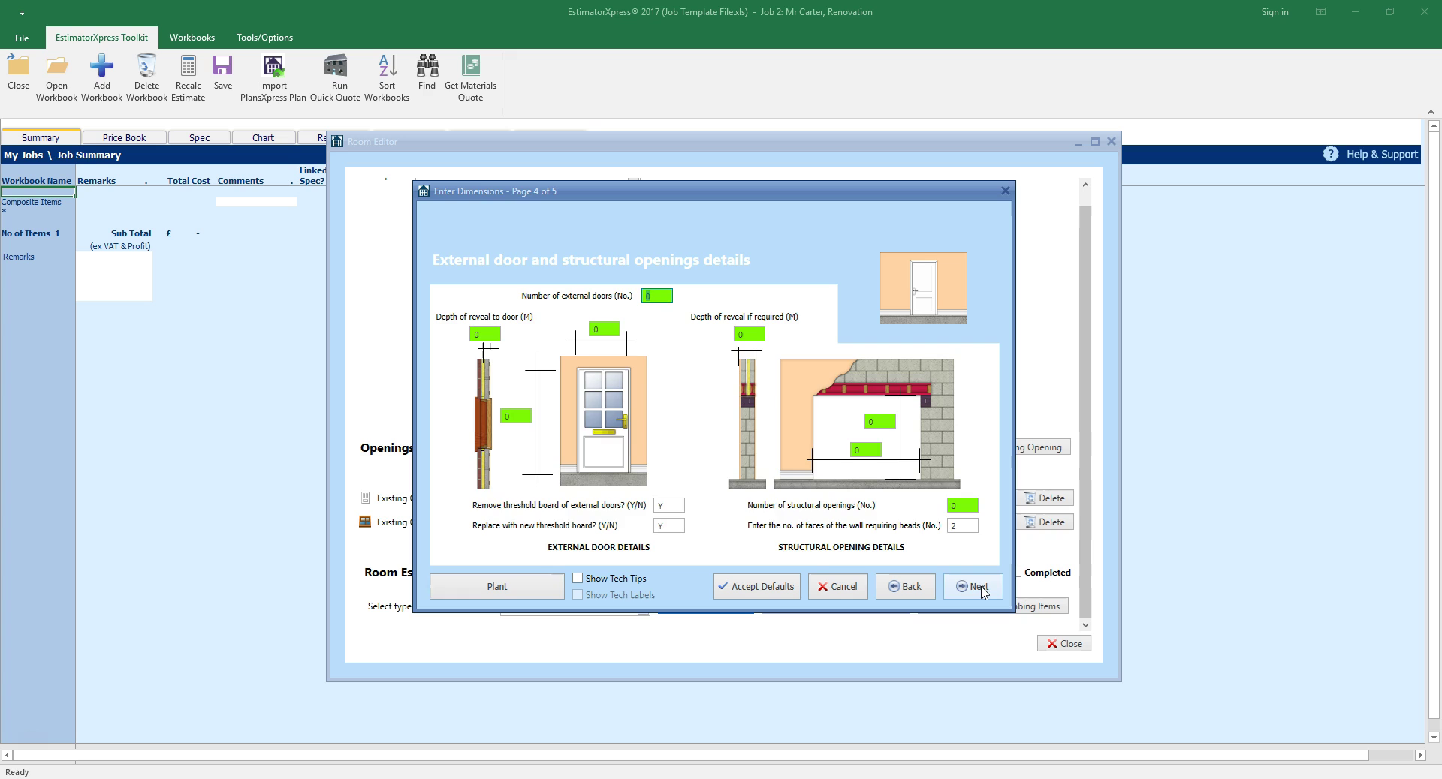
pyautogui.click(984, 592)
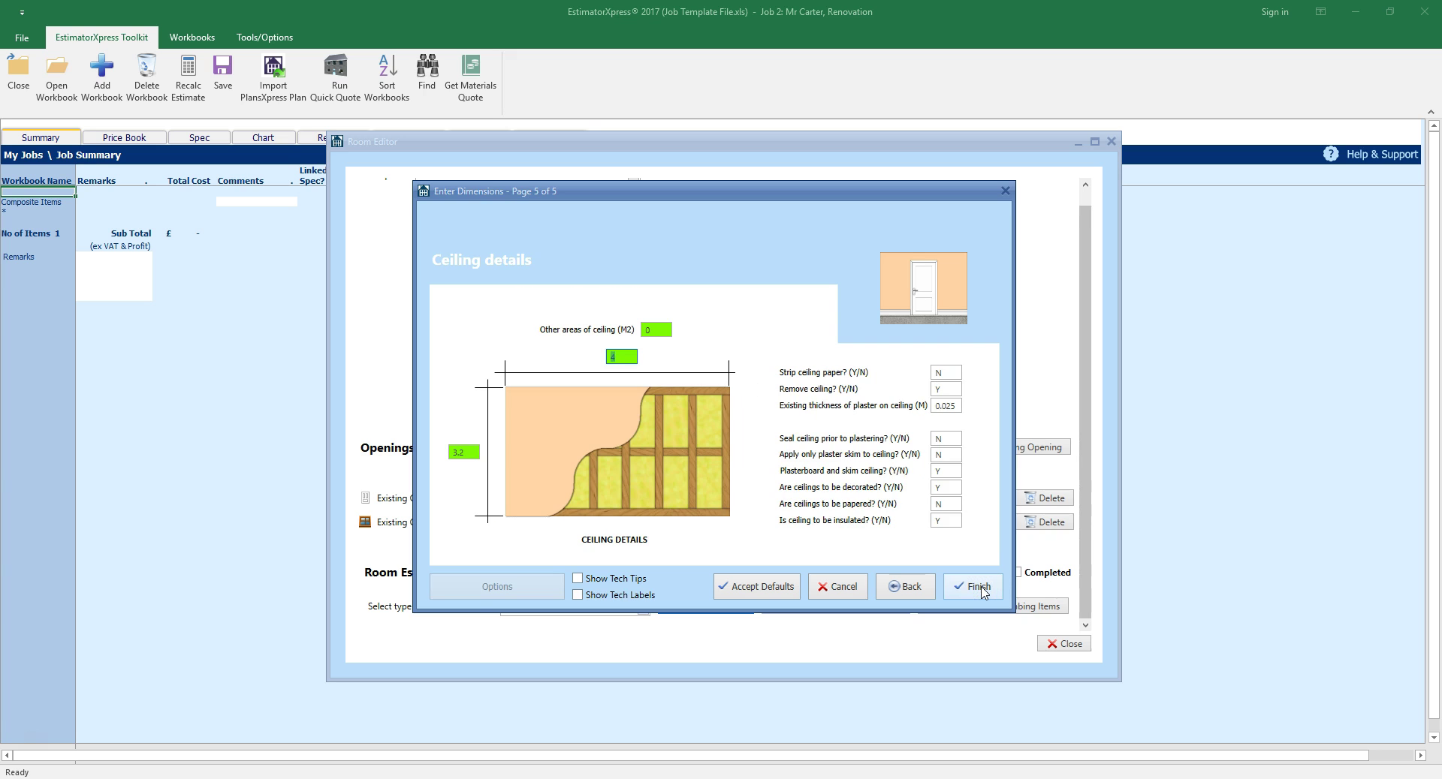
pyautogui.click(984, 593)
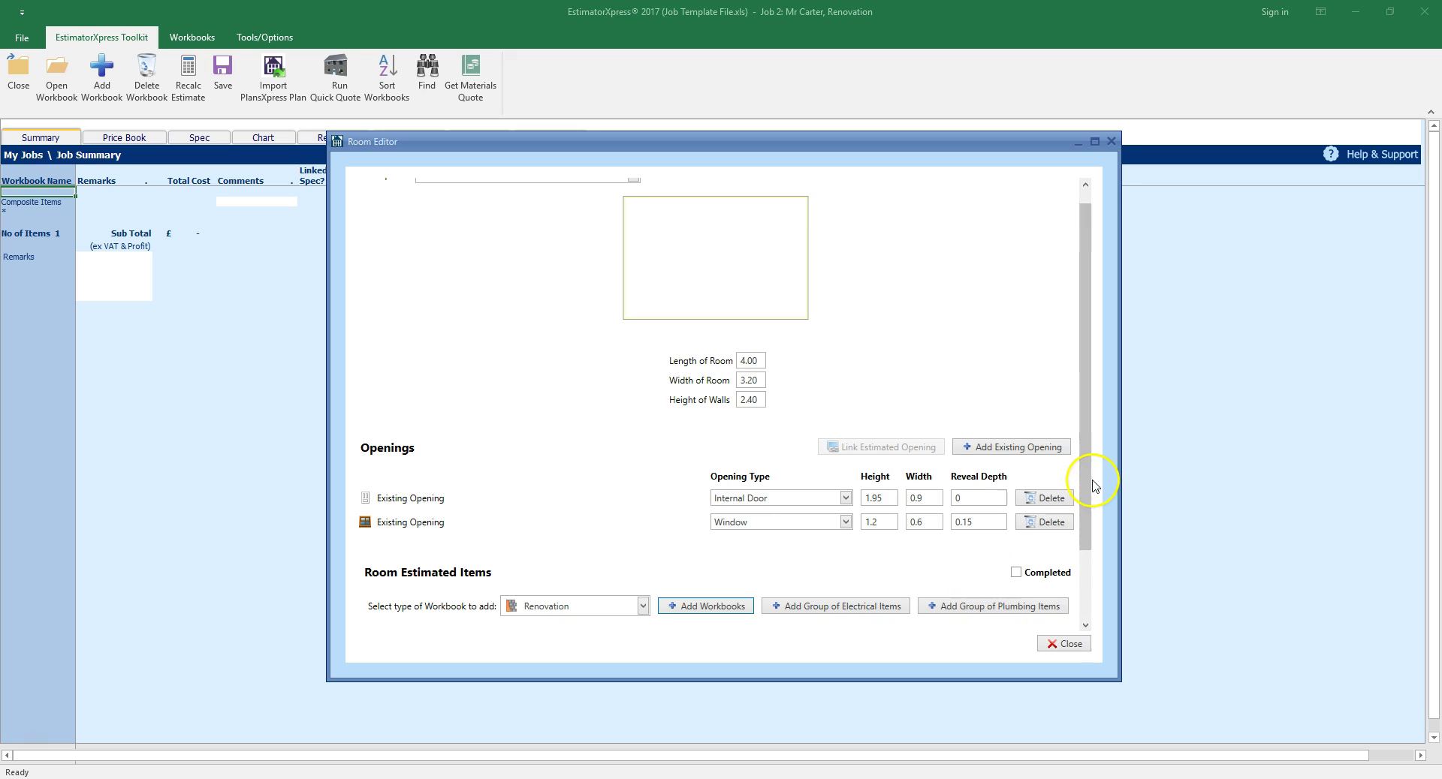
# - Add the Ceramic Floor Tiling and Ceramic Wall Tiling workbooks from the Fitting Out type to the bathroom
pyautogui.moveTo(1088, 477); pyautogui.dragTo(1080, 556)
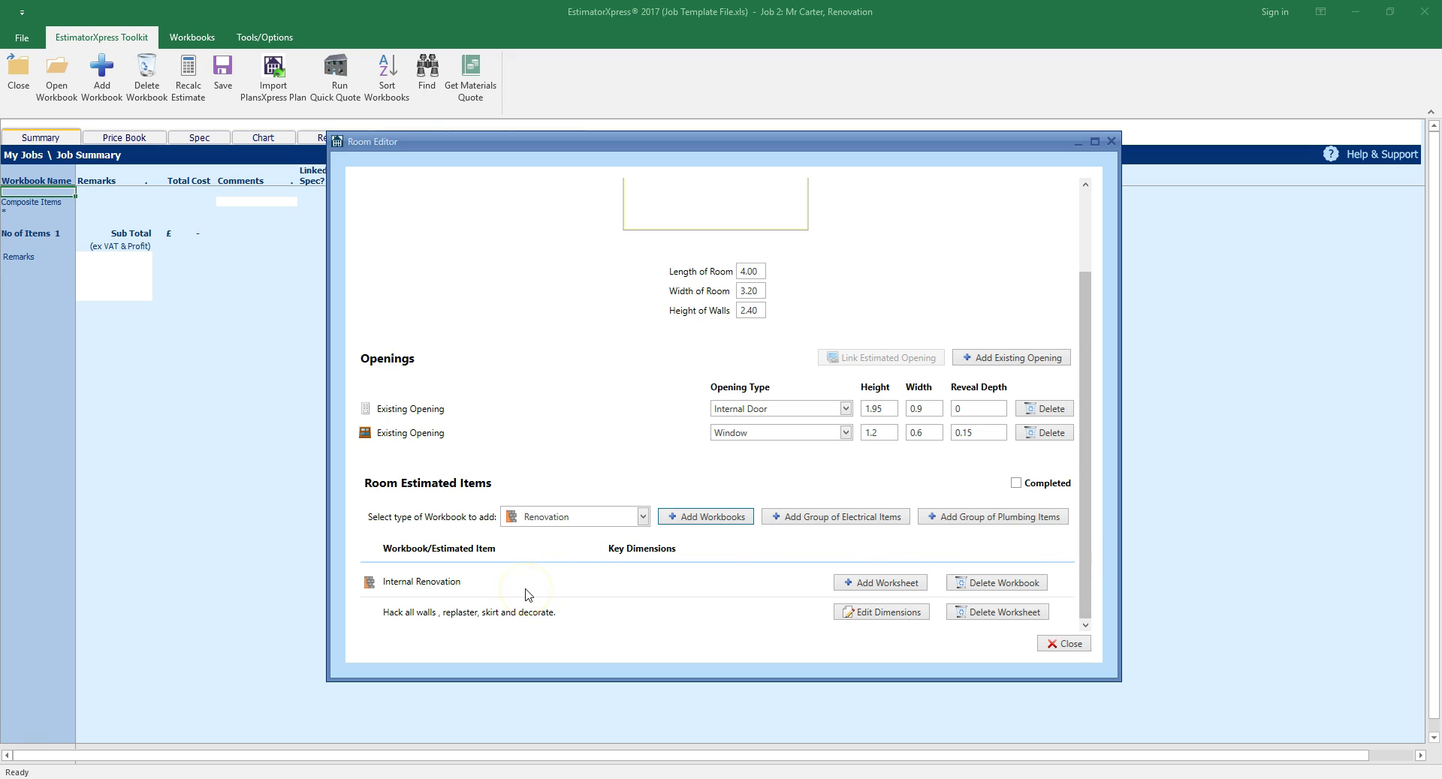
pyautogui.click(488, 585)
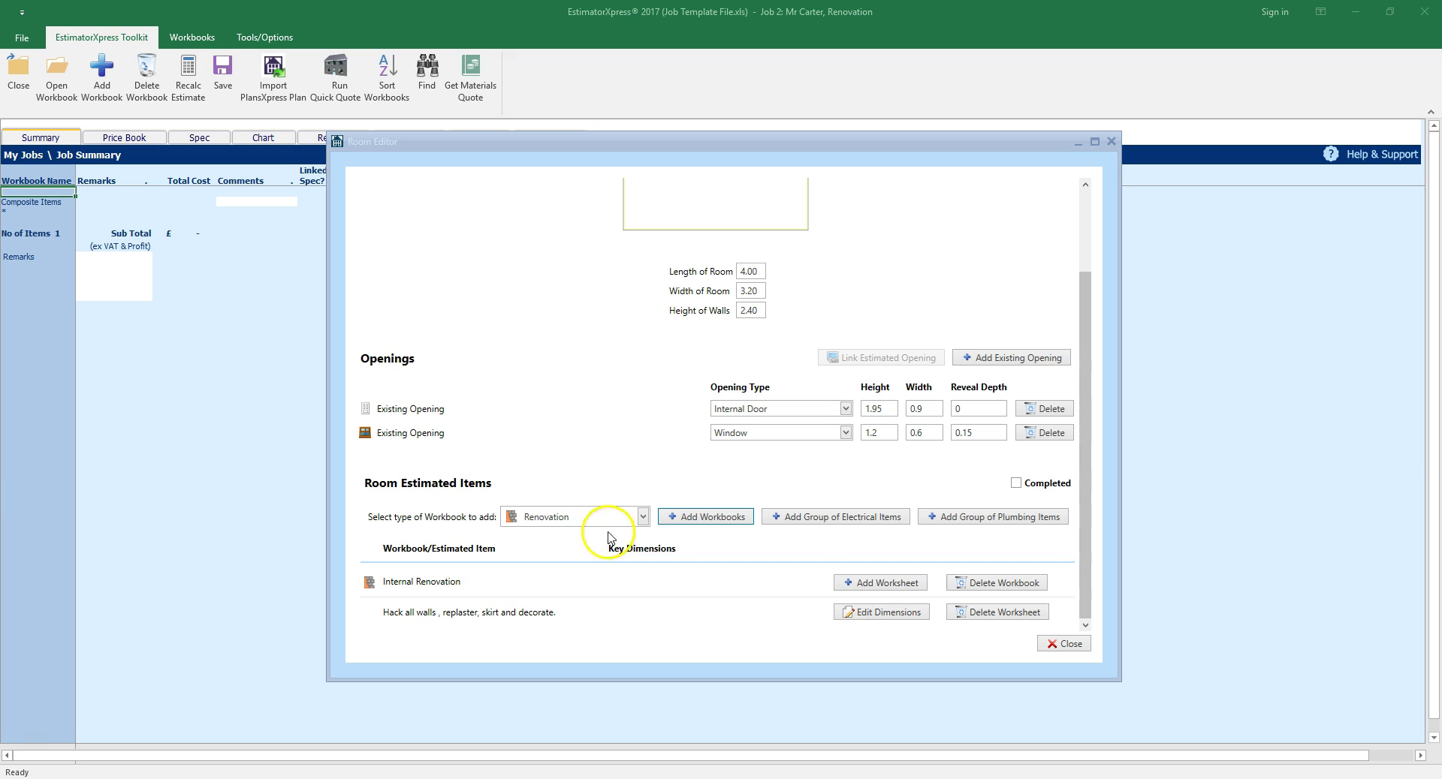
pyautogui.click(639, 519)
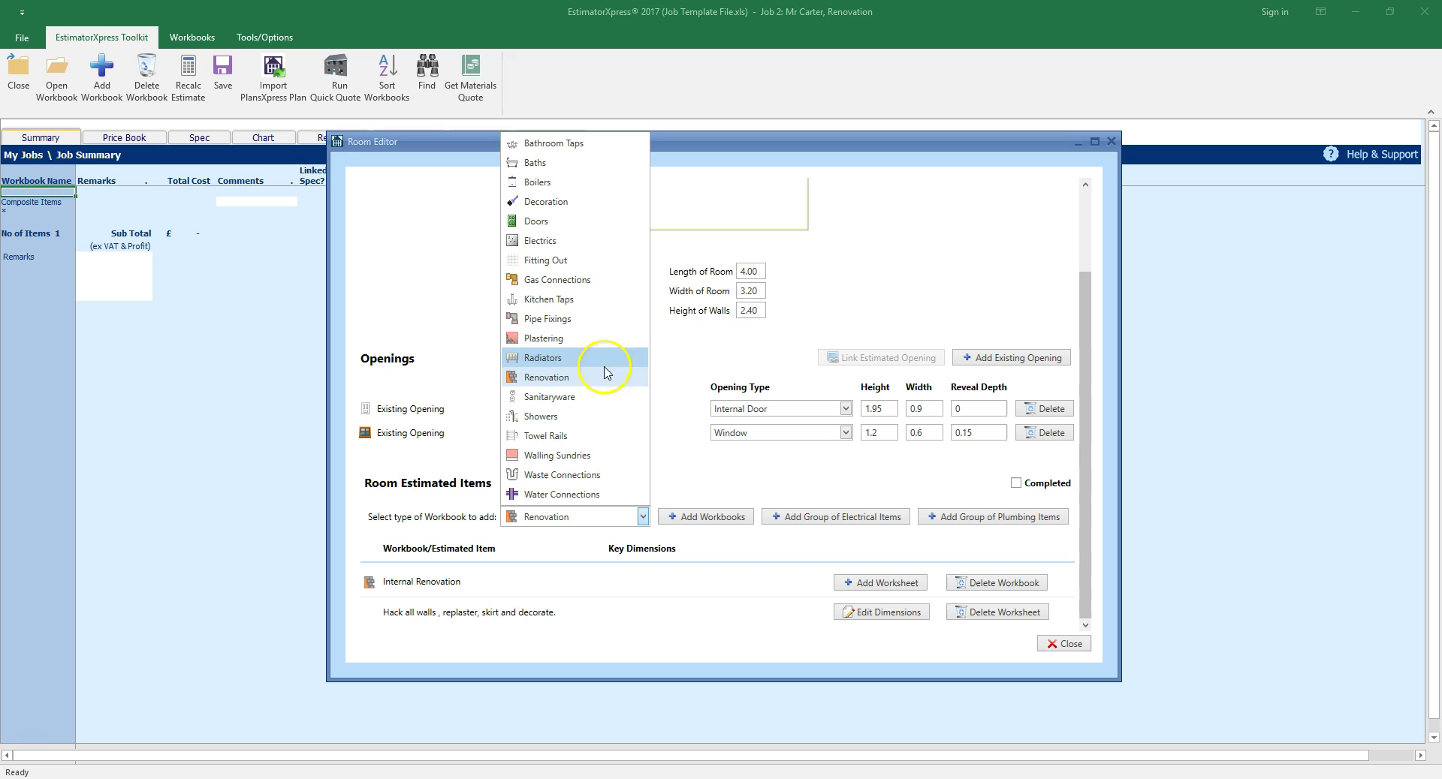
pyautogui.click(595, 261)
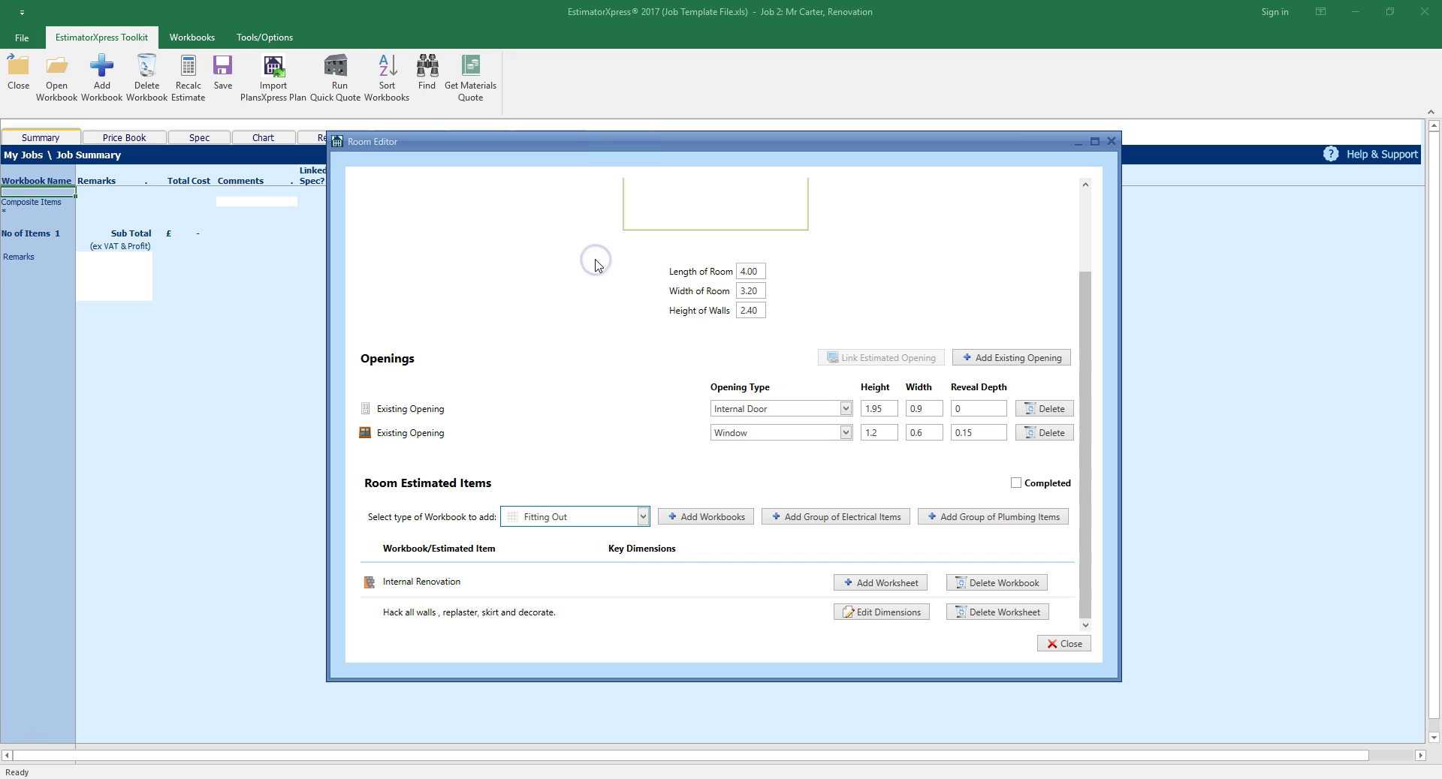
pyautogui.click(740, 517)
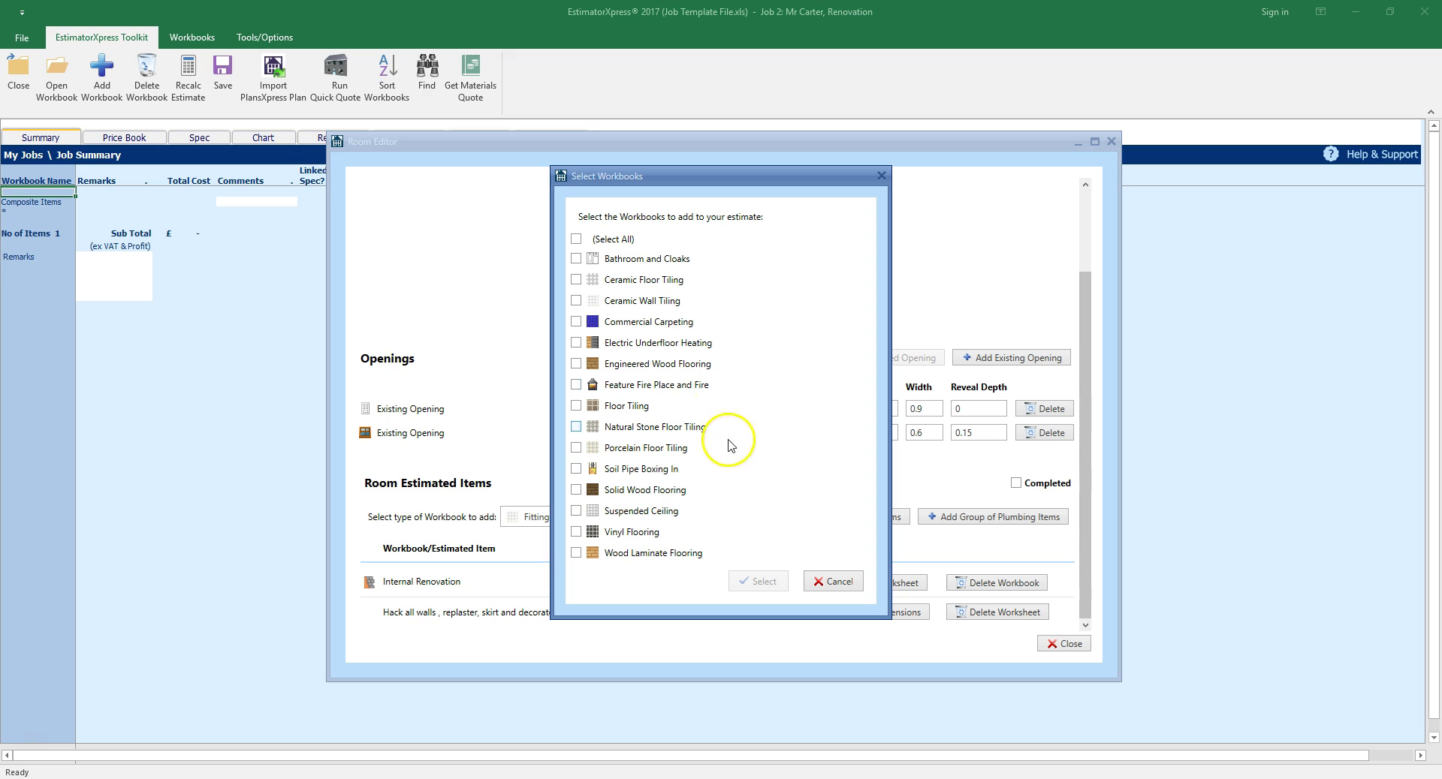
pyautogui.click(576, 280)
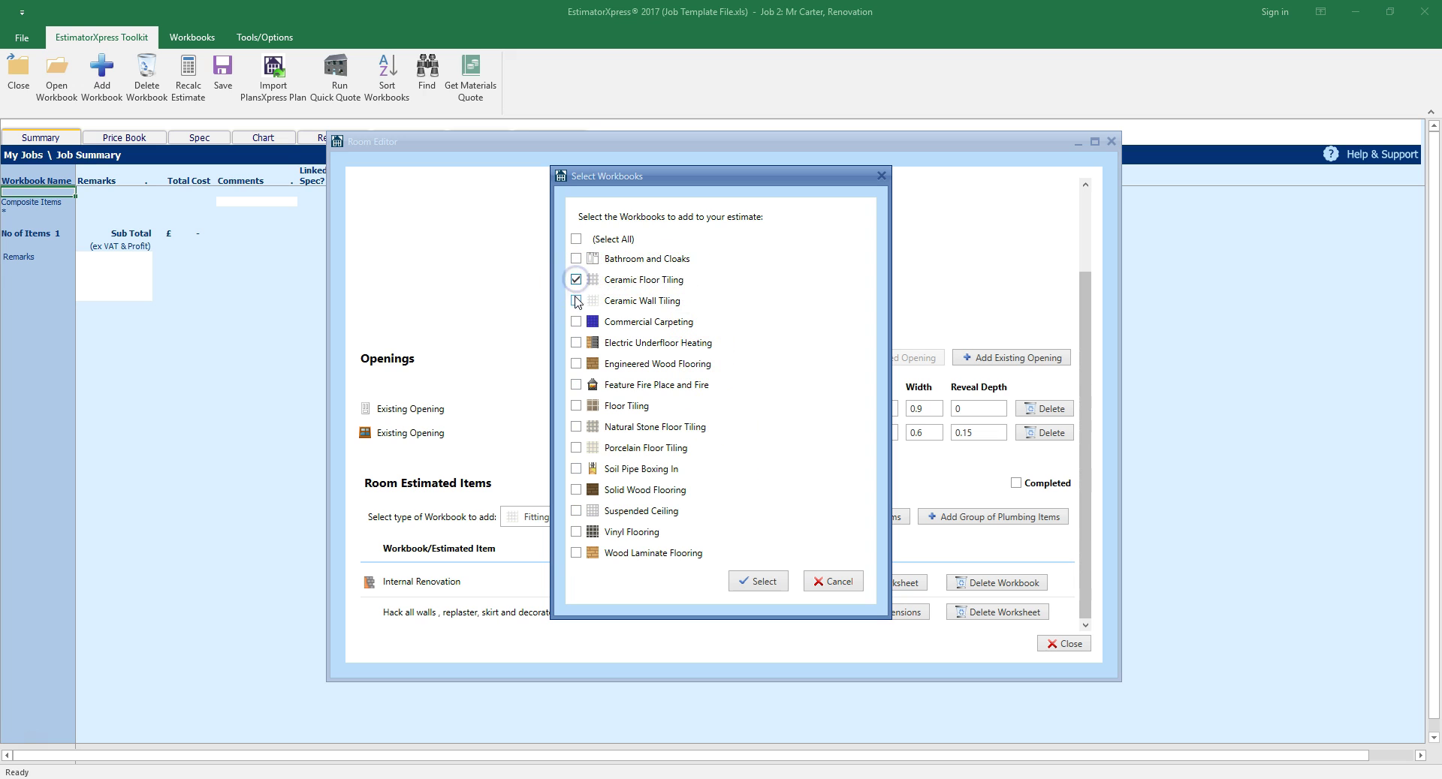
pyautogui.click(576, 301)
pyautogui.click(758, 581)
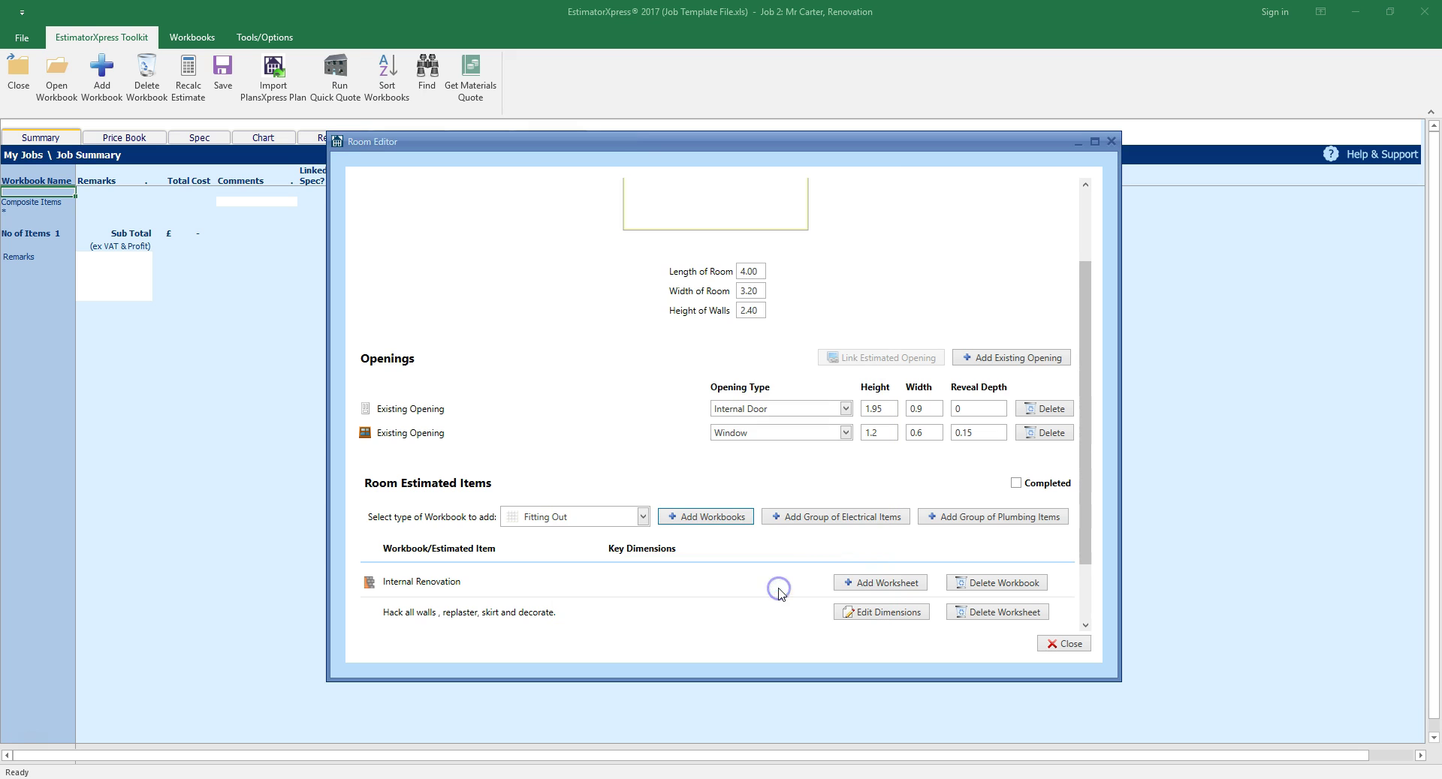
# - Add a worksheet to Ceramic Floor Tiling with a tile cost of £25 per m², keeping the other floor tiling details
pyautogui.moveTo(1089, 473); pyautogui.dragTo(1086, 537)
pyautogui.click(915, 575)
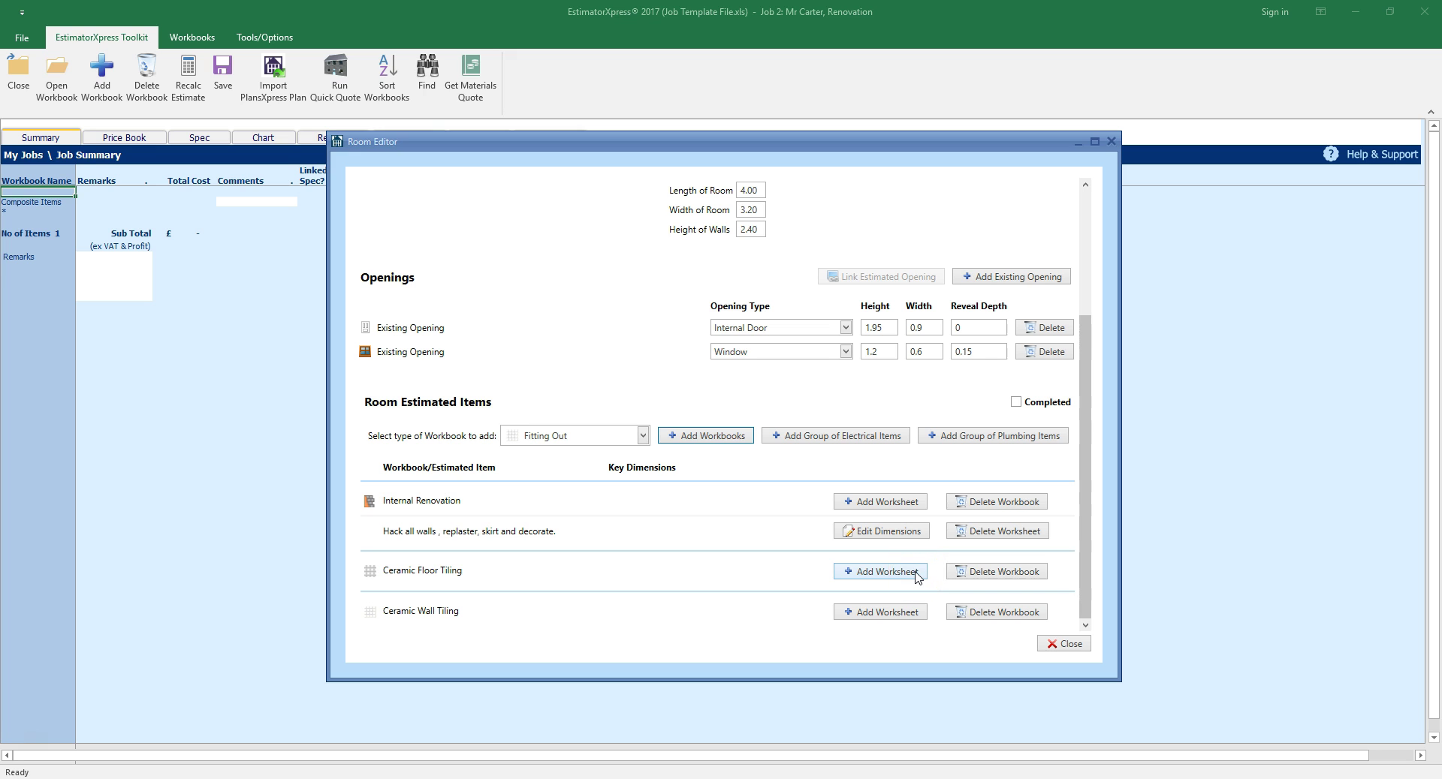
pyautogui.click(916, 575)
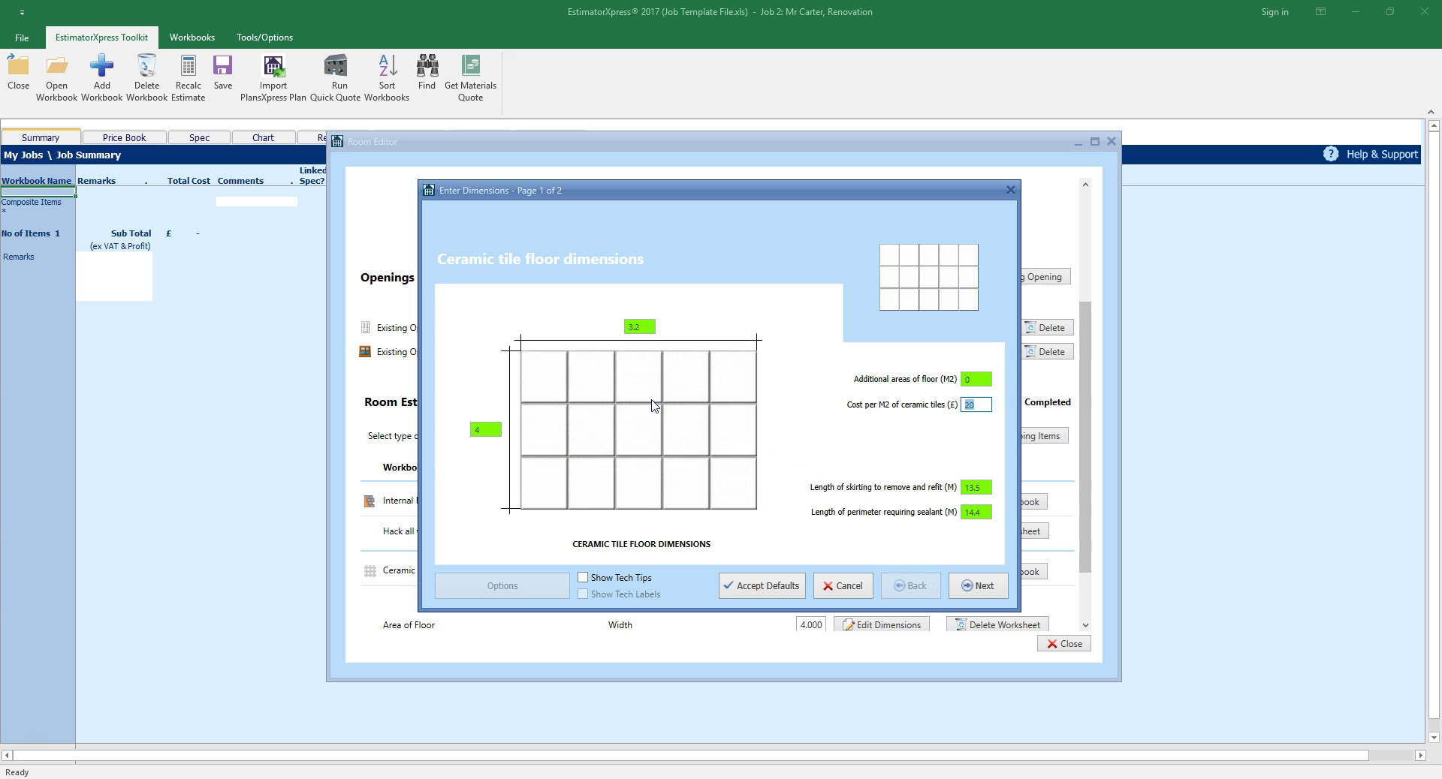
pyautogui.write('25')
pyautogui.doubleClick(976, 405)
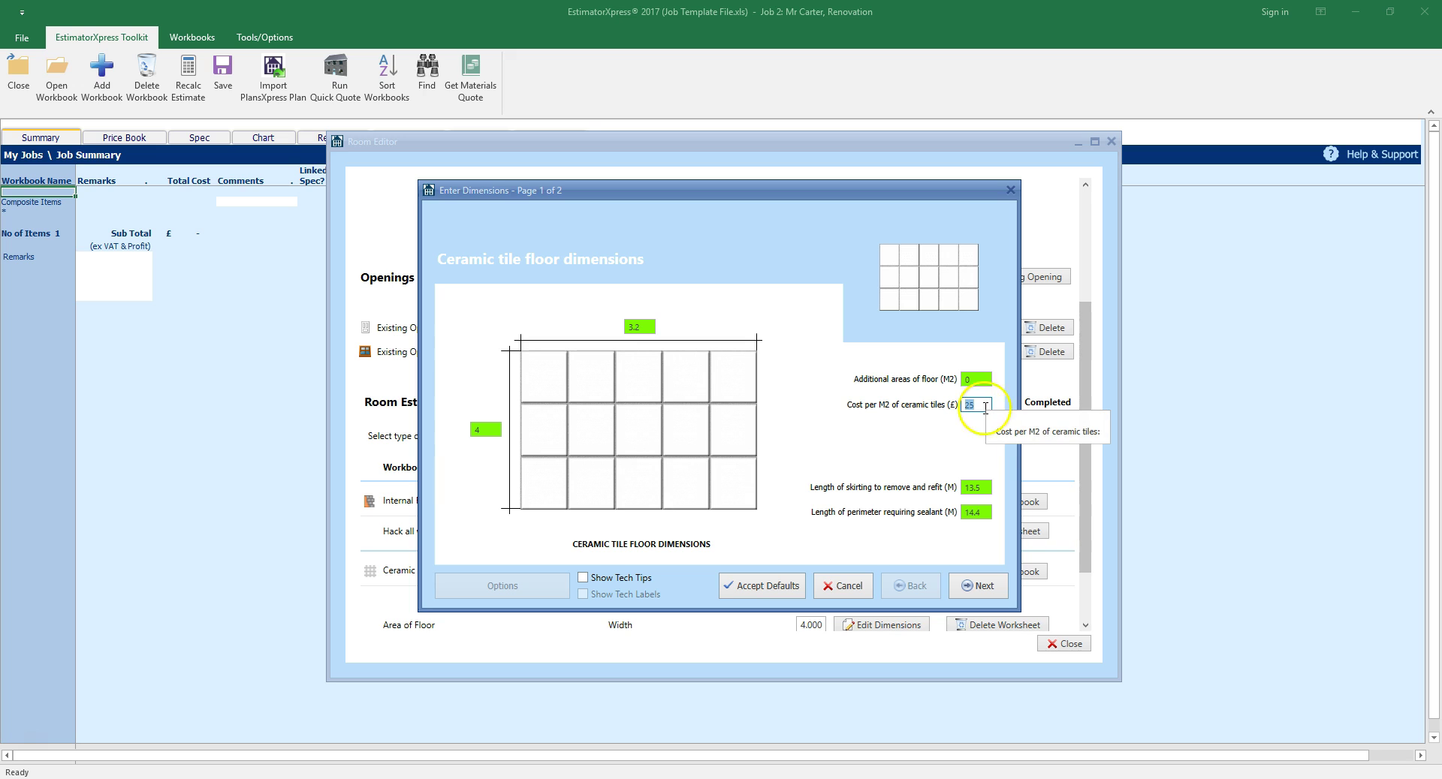
pyautogui.click(979, 579)
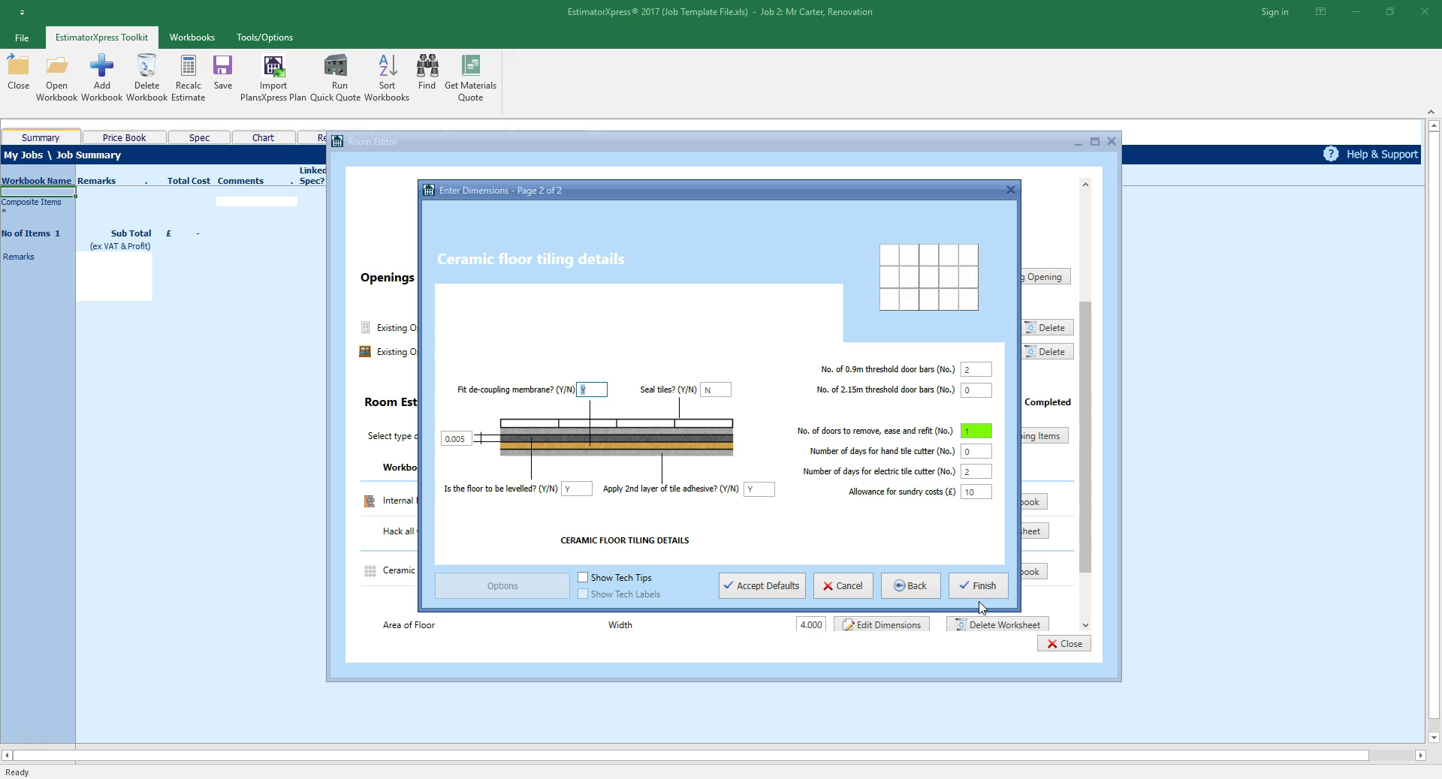
pyautogui.click(991, 595)
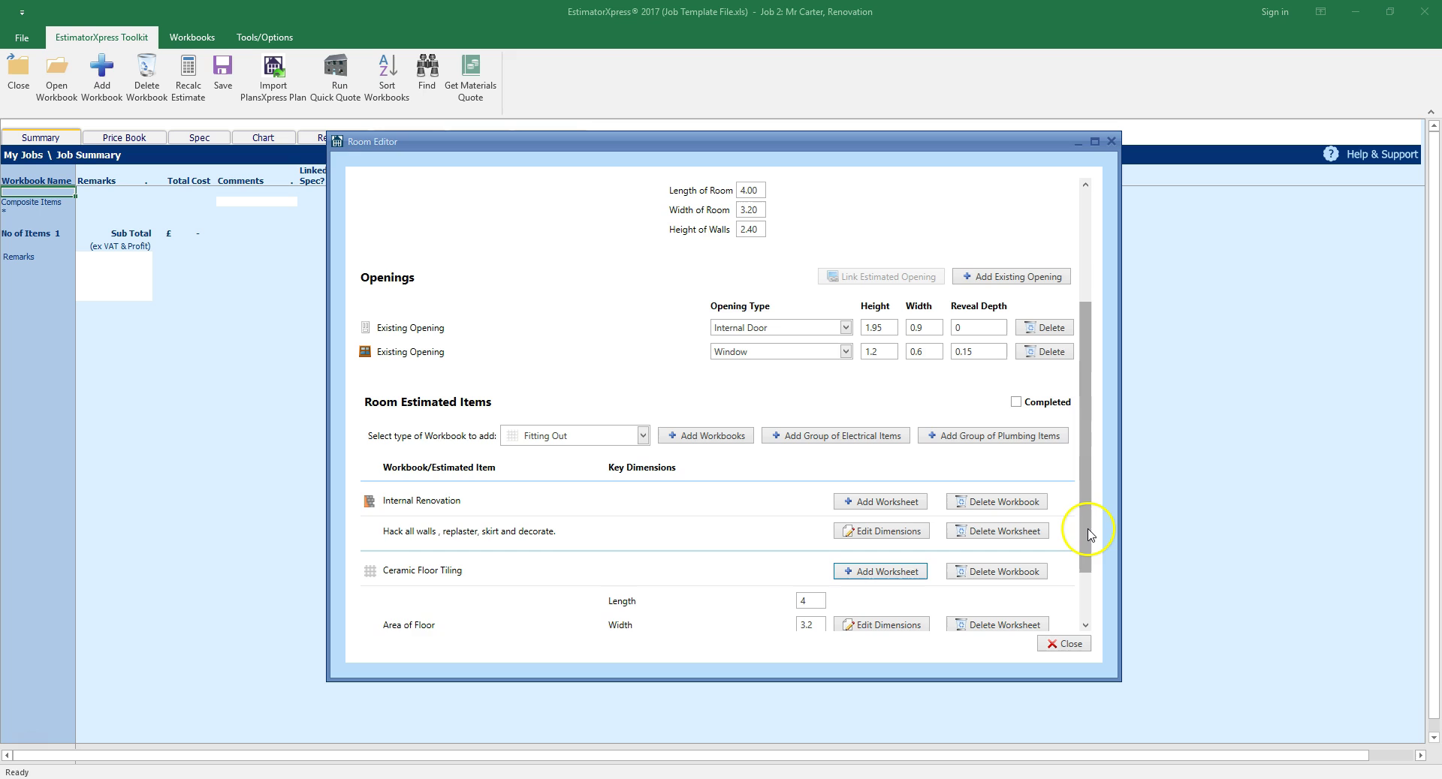
# - Add a worksheet to Ceramic Wall Tiling using the "Typical bath tiled on 3 sides" template
pyautogui.moveTo(1088, 531); pyautogui.dragTo(1073, 597)
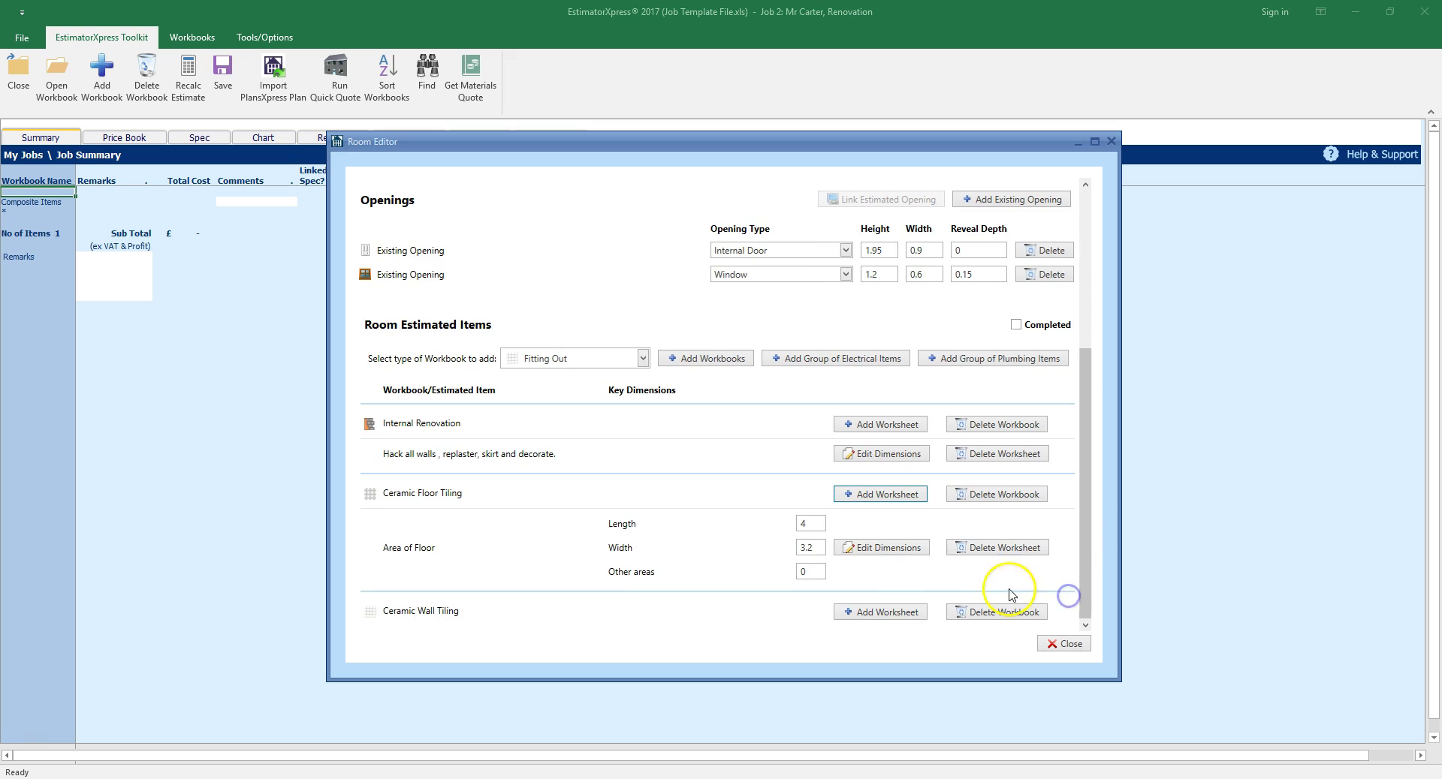
pyautogui.click(893, 612)
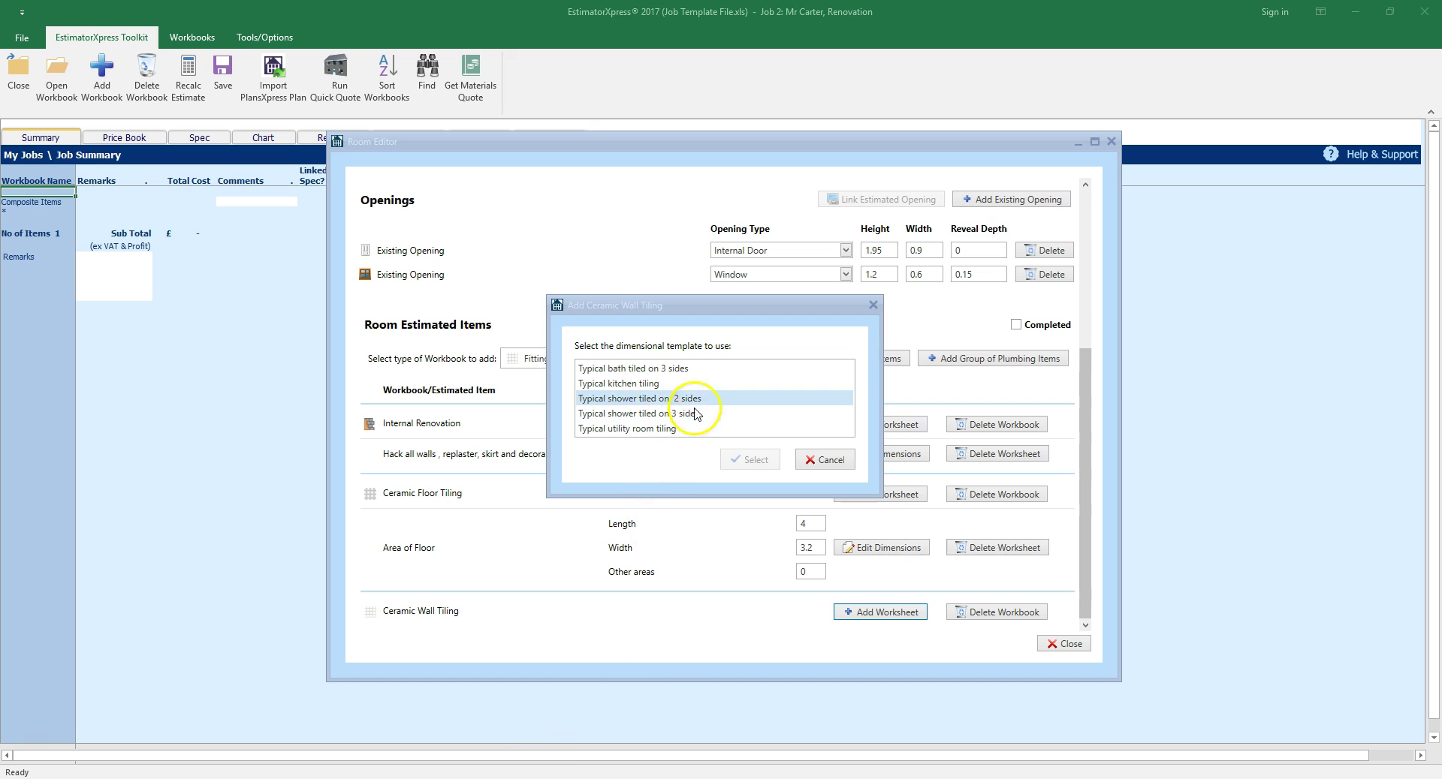
pyautogui.click(711, 369)
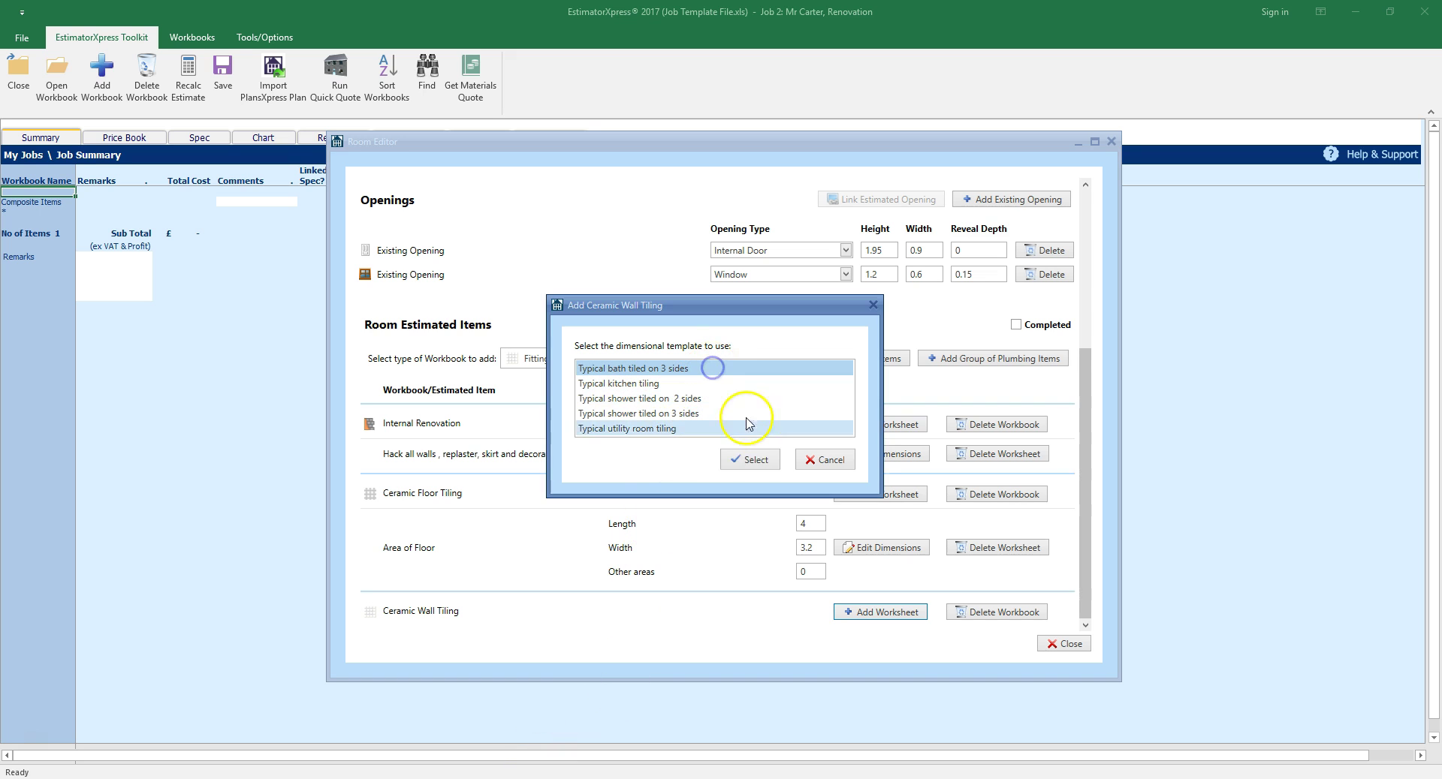
pyautogui.click(751, 459)
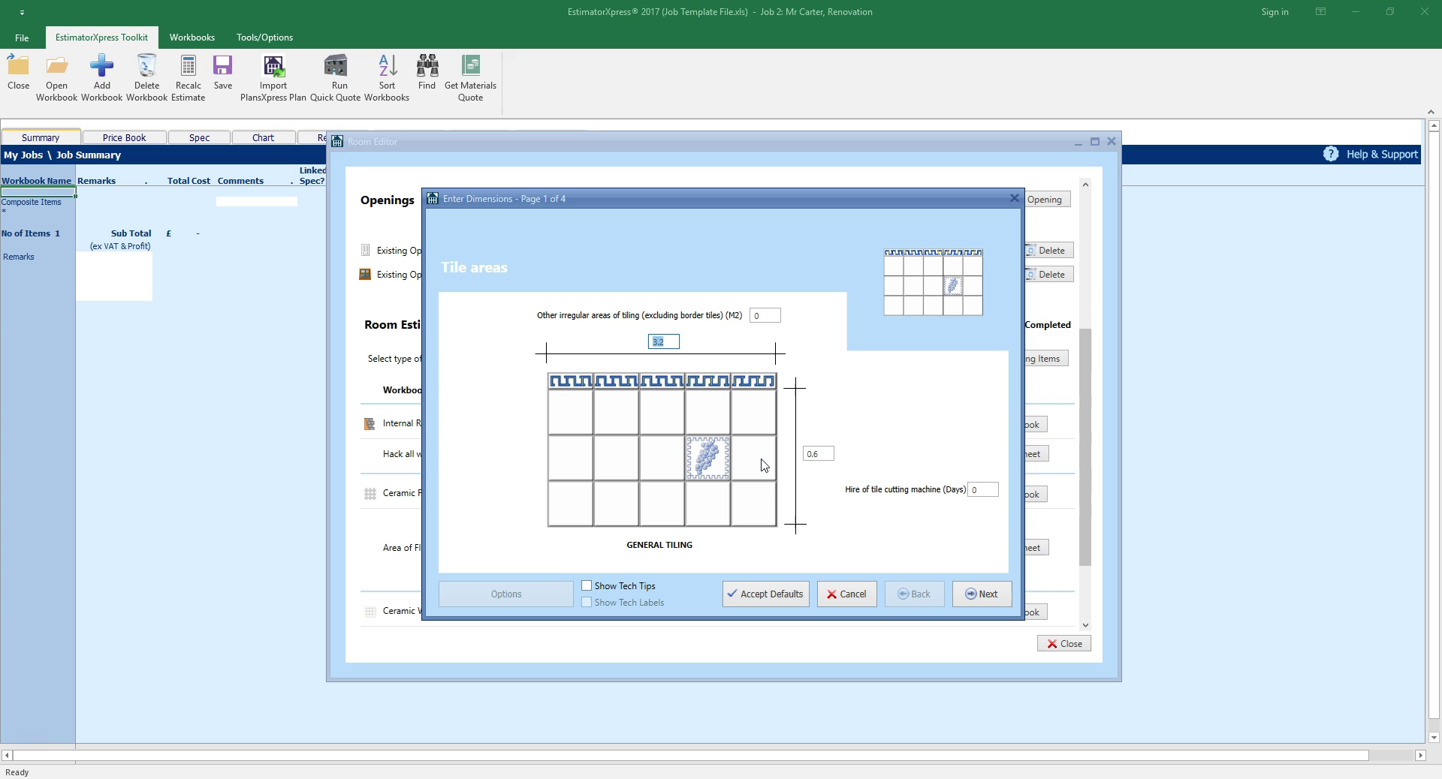
pyautogui.click(765, 469)
# - Set the number of decorative wall tiles to 0, keep the default tile areas, trims and sealant, and finish the dimensions
pyautogui.click(984, 596)
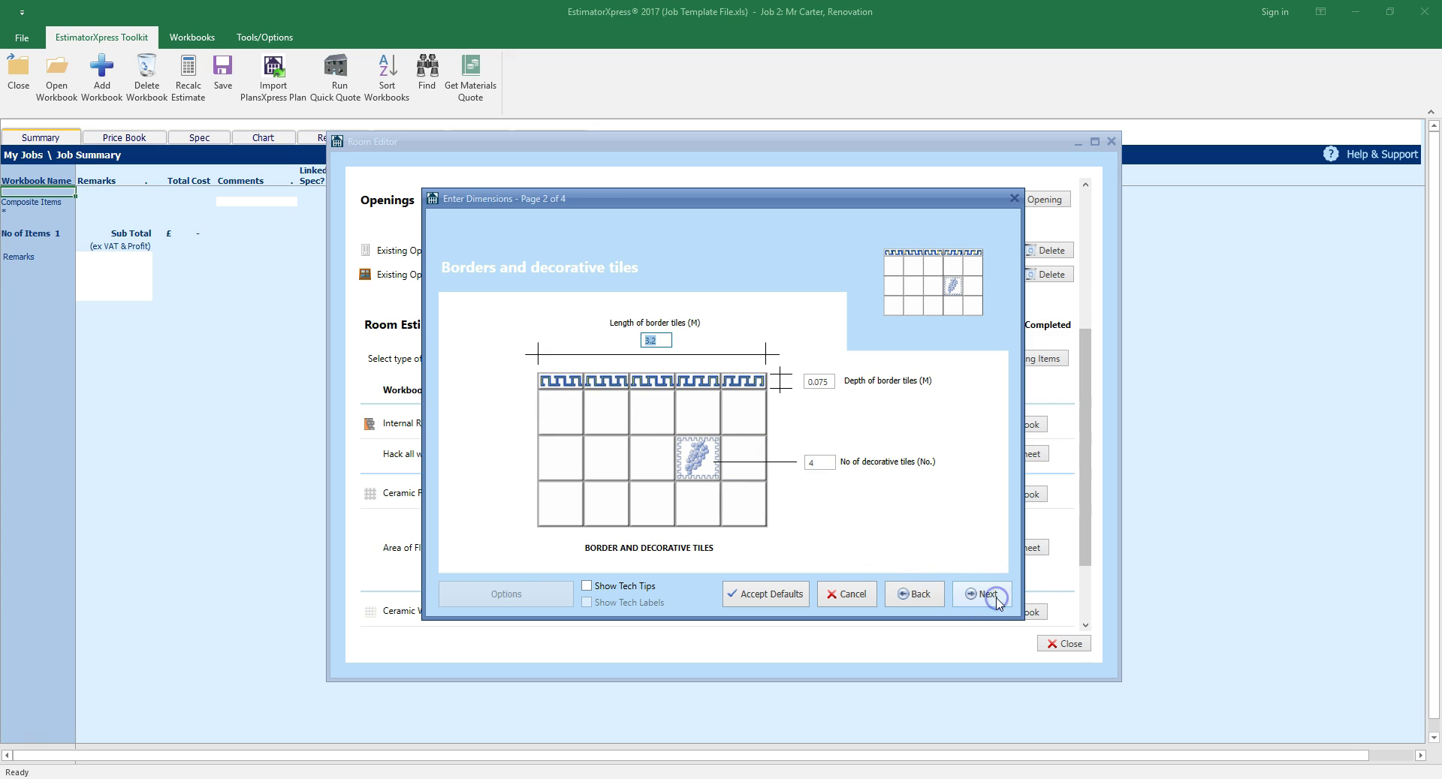
pyautogui.click(817, 462)
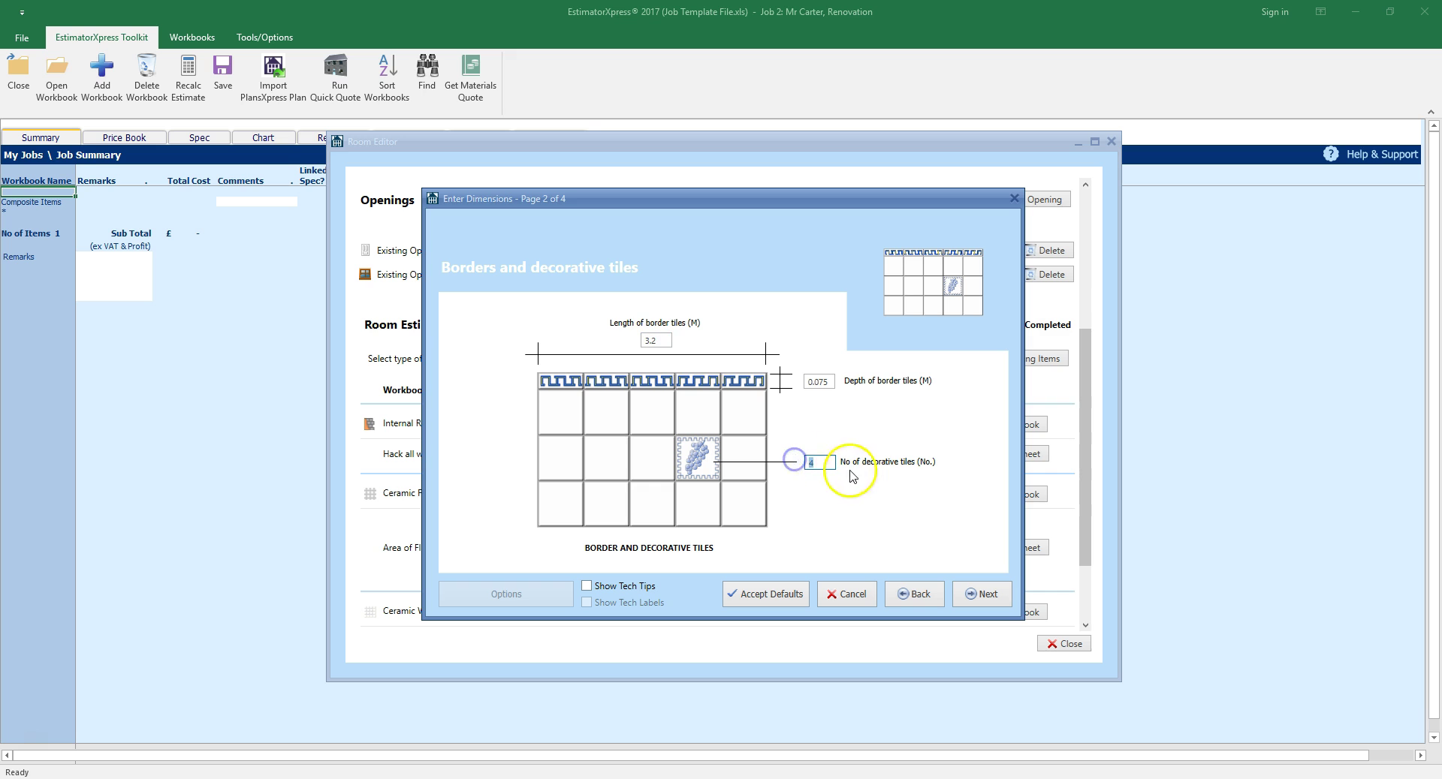
pyautogui.write('0')
pyautogui.click(999, 603)
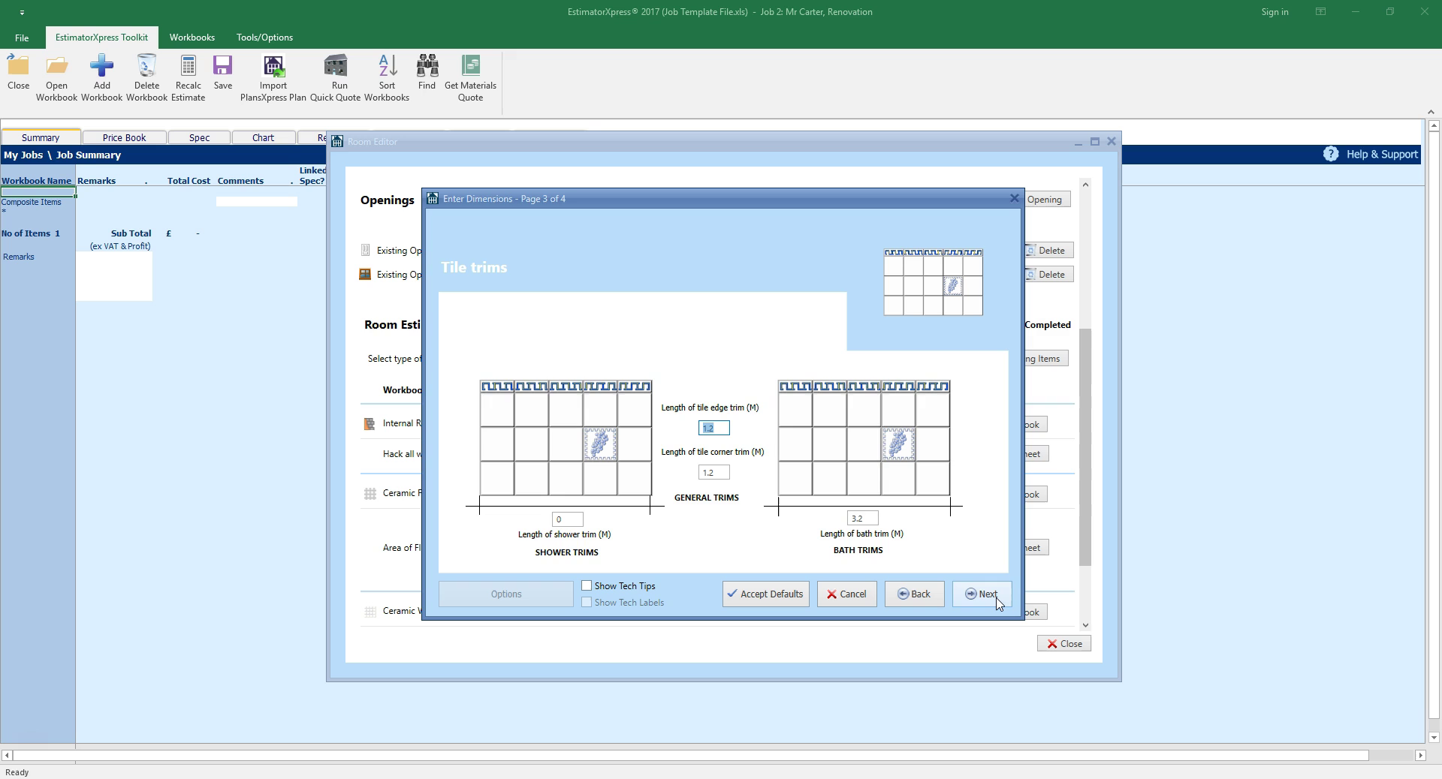
pyautogui.click(1000, 603)
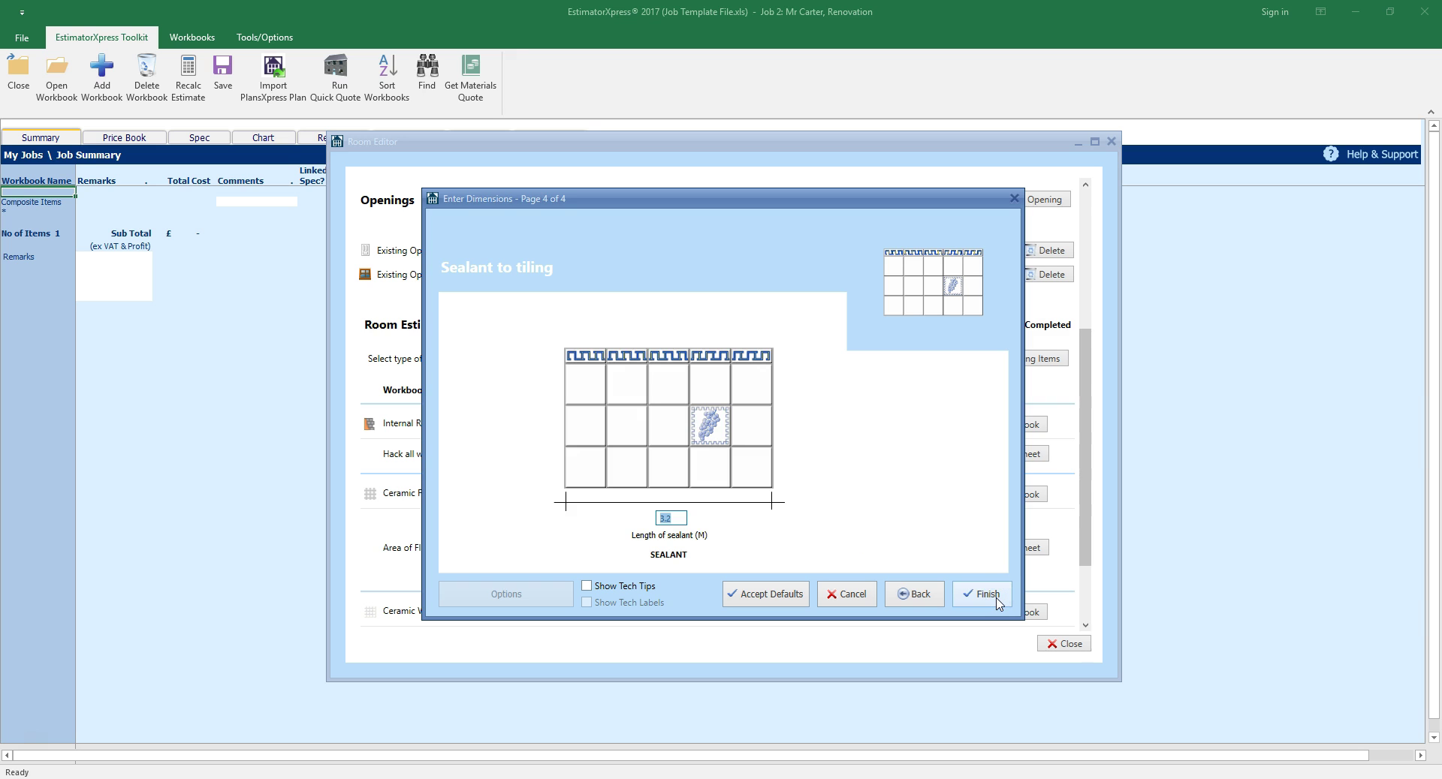
pyautogui.click(986, 595)
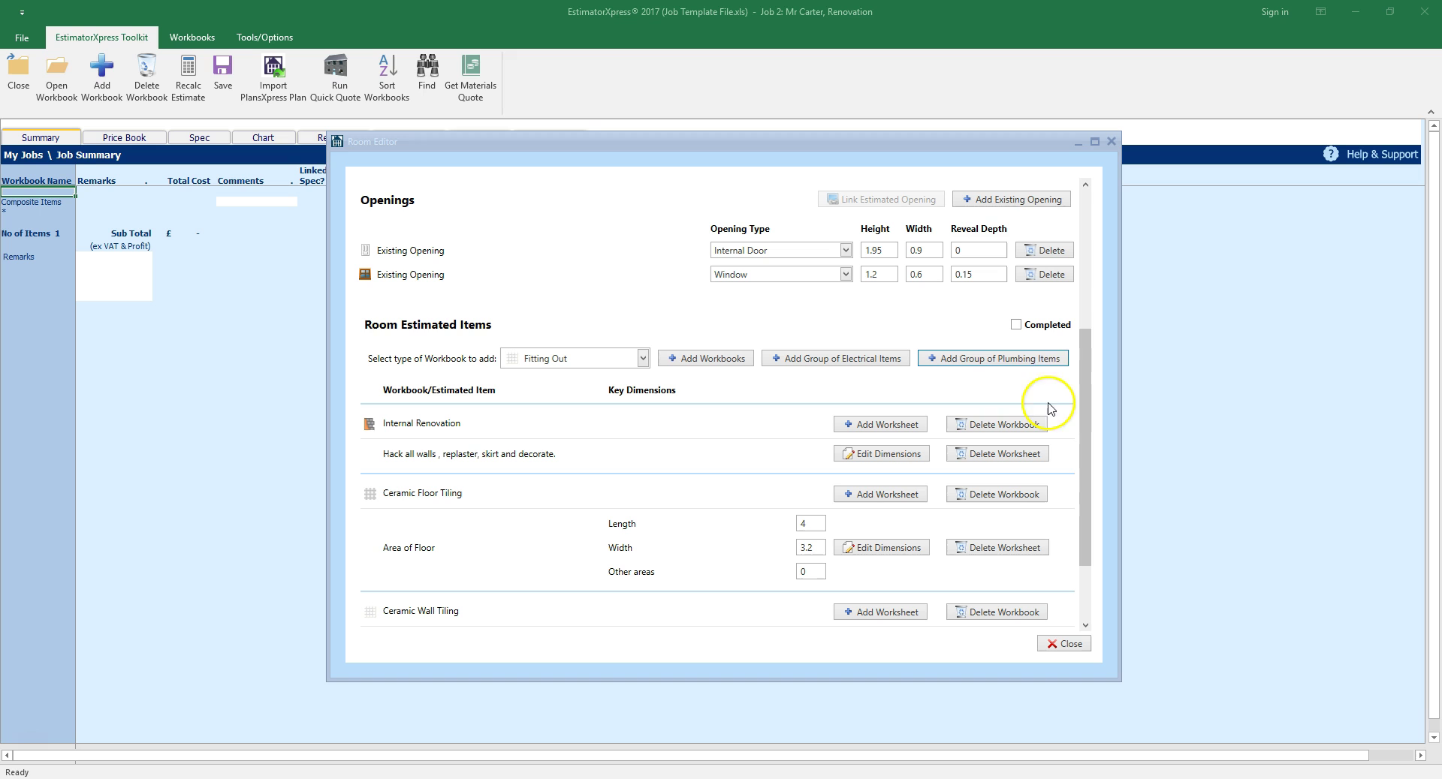
# - Add one plumbing group "Bathroom - 3 piece with shower connected to internal soil pipe (pipe feed in floor)", accepting the suggested room size
pyautogui.click(1057, 361)
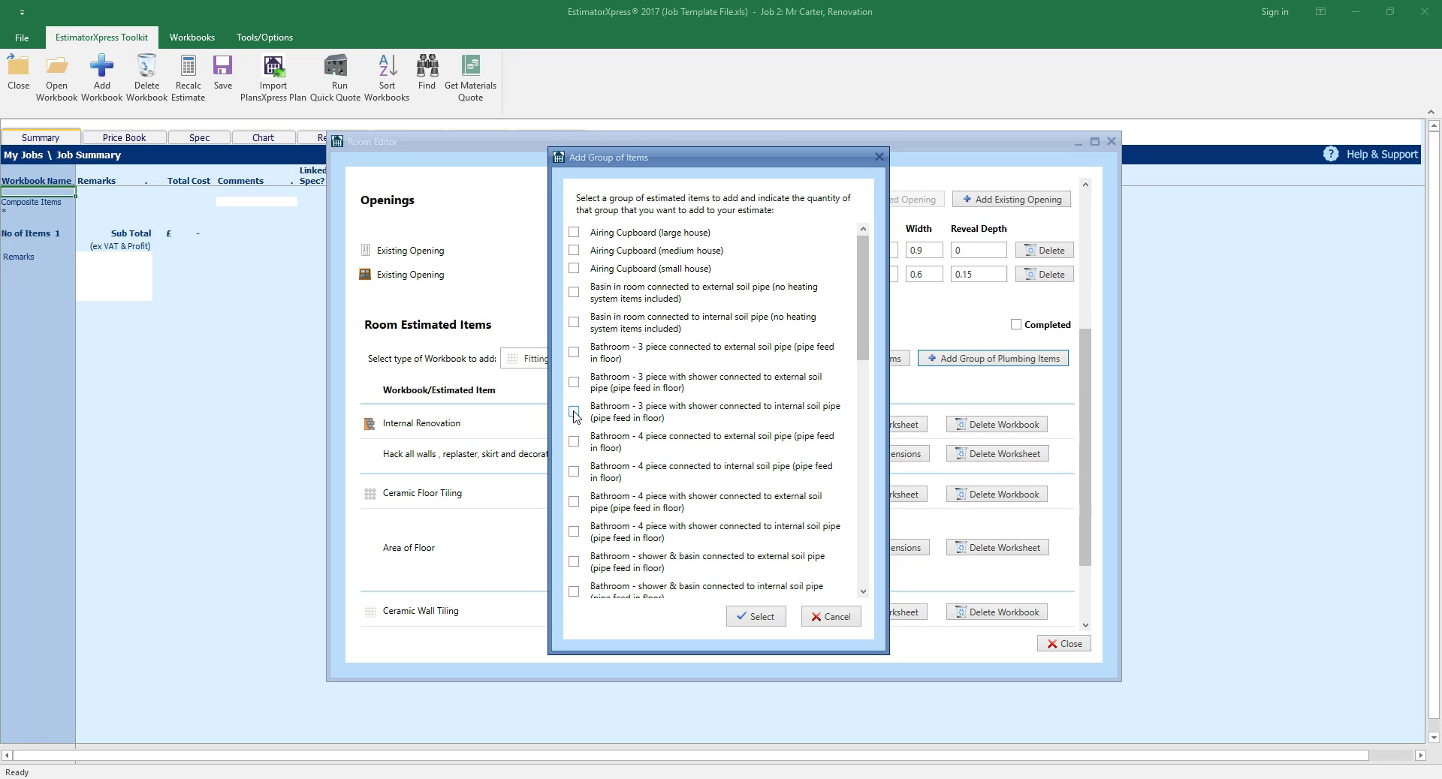
pyautogui.click(573, 413)
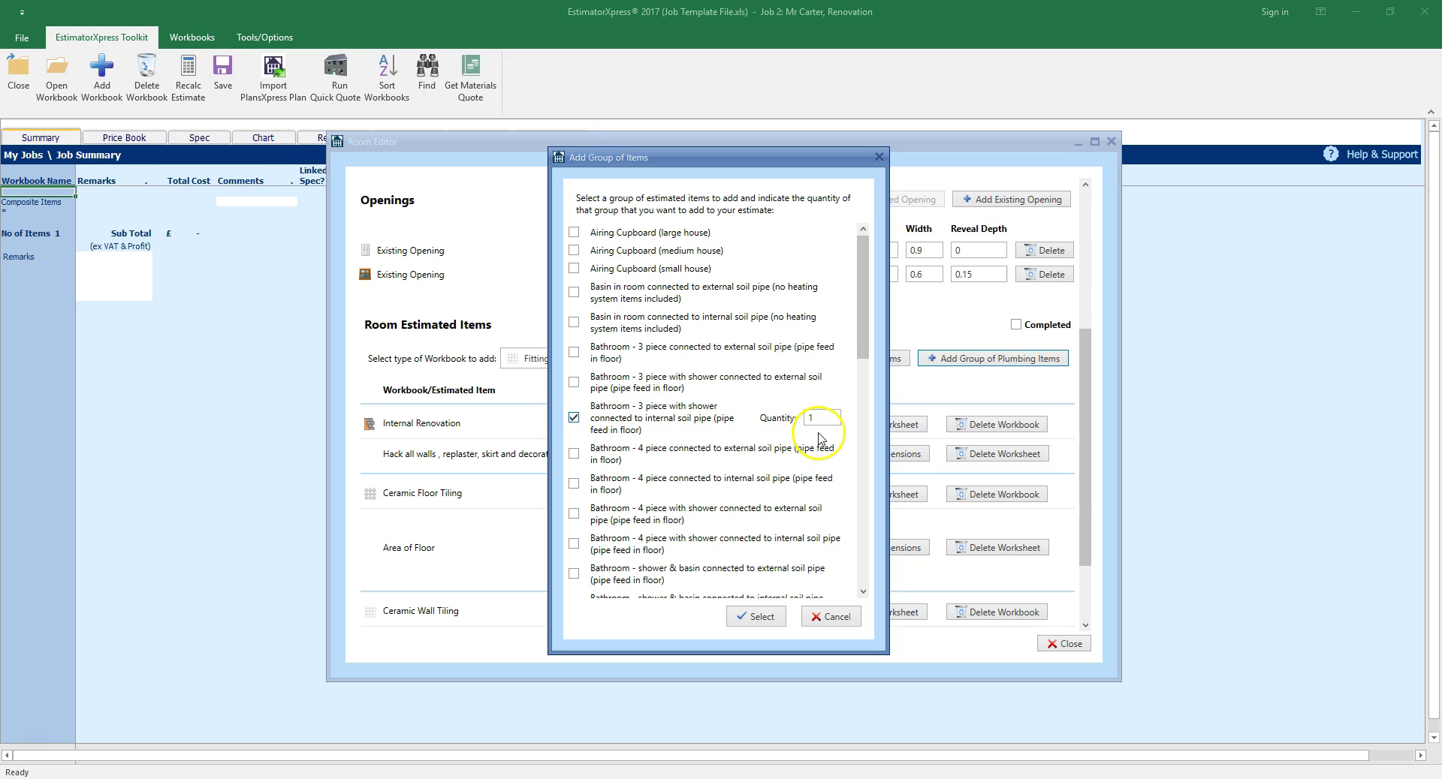
pyautogui.click(774, 618)
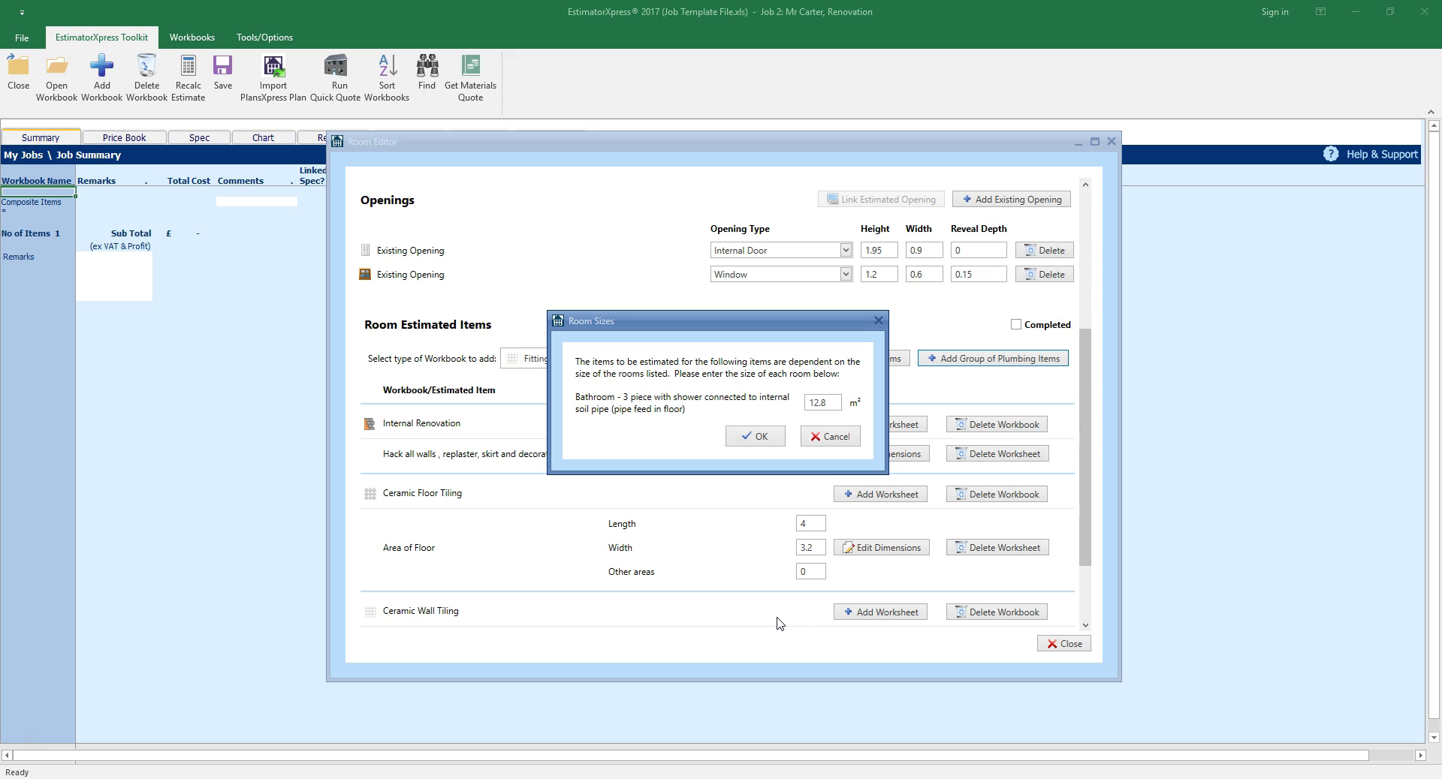
pyautogui.click(776, 437)
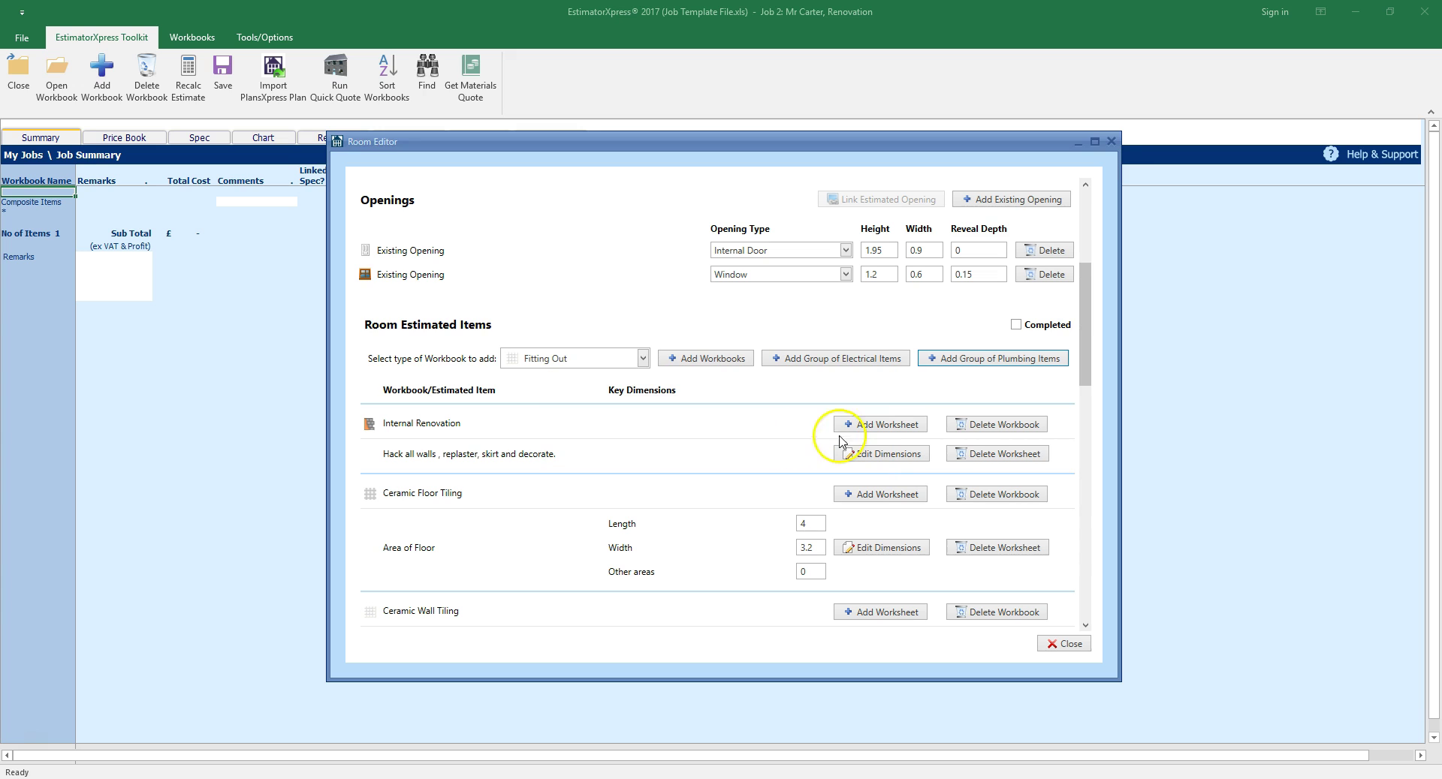
# - Set the 3 piece suite with shower allowances to bath £500, basin £30, WC £300, door or cubicle £25 and shower tray £200
pyautogui.click(1089, 349)
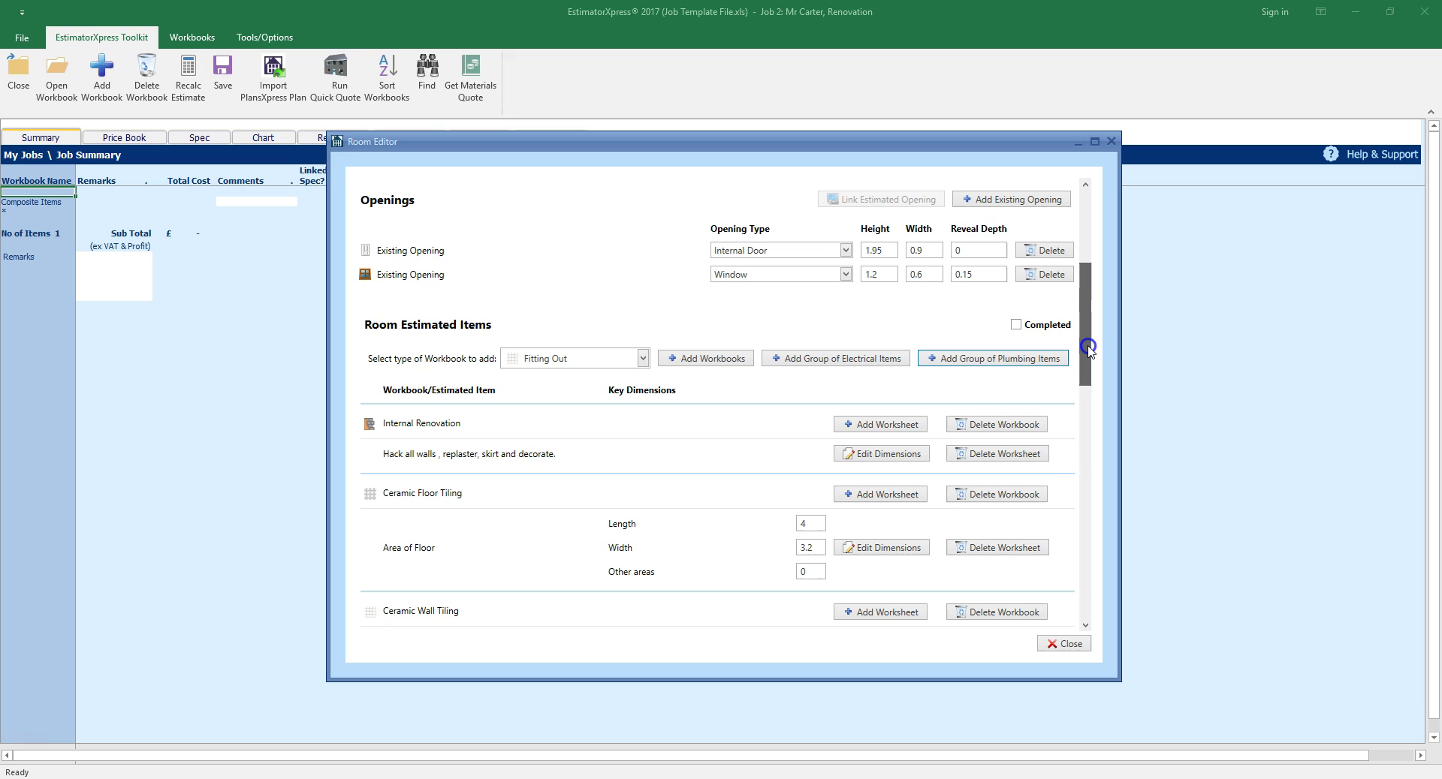
pyautogui.moveTo(1088, 349); pyautogui.dragTo(1128, 486)
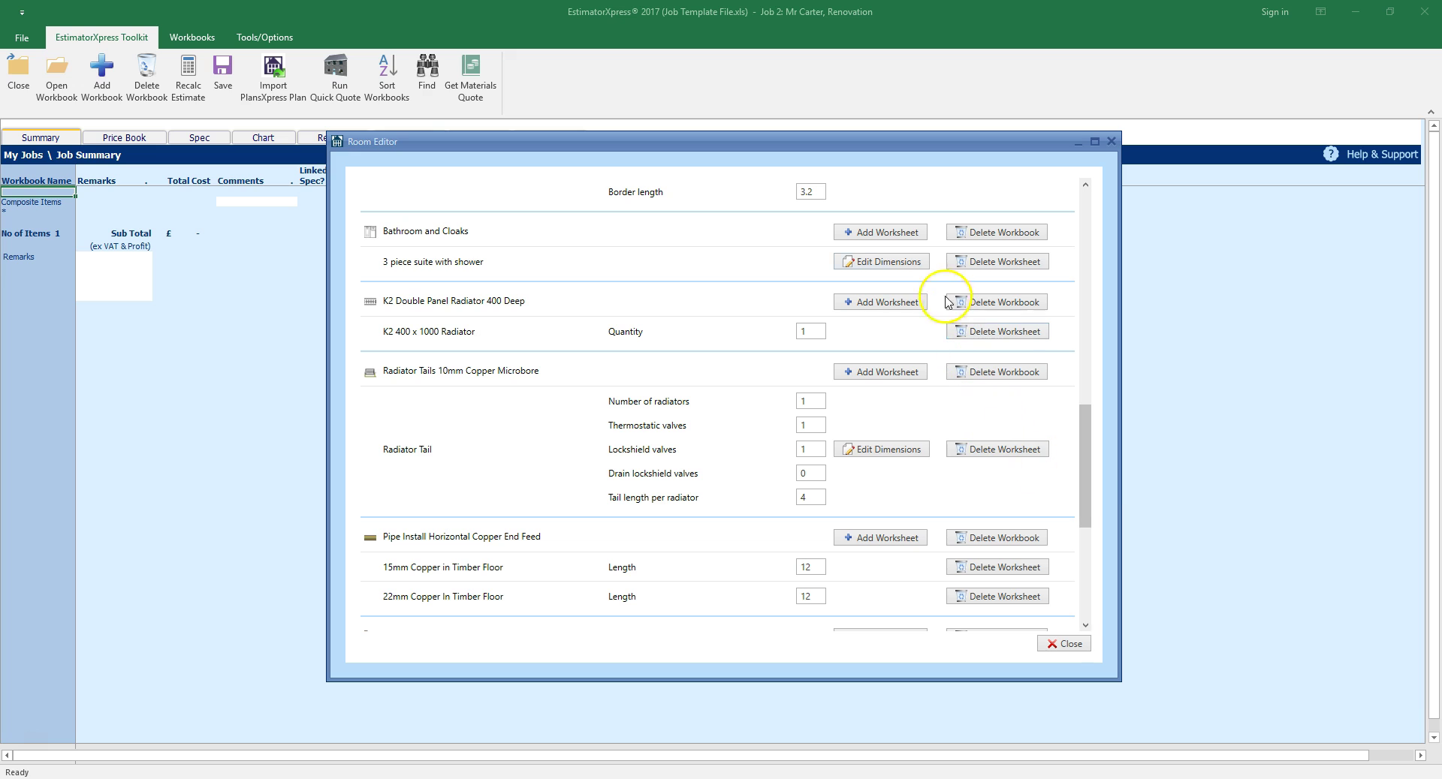
pyautogui.click(918, 262)
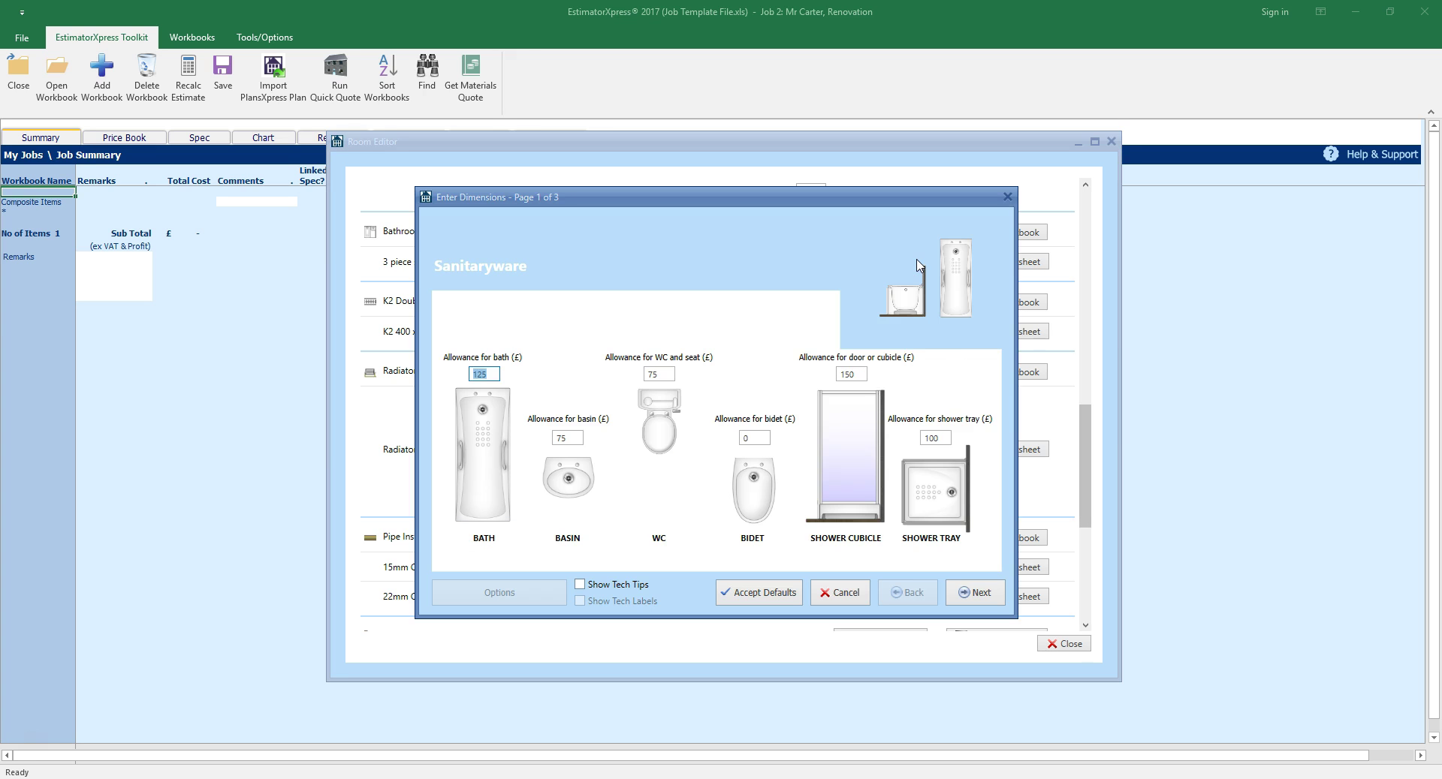
pyautogui.write('500')
pyautogui.press('Tab')
pyautogui.write('30')
pyautogui.press('Tab')
pyautogui.write('300')
pyautogui.press('Tab')
pyautogui.press('Tab')
pyautogui.write('25')
pyautogui.press('Tab')
pyautogui.write('200')
# - Keep the default sanitaryware fitting times and bath panel details, and finish the suite's dimensions
pyautogui.click(976, 593)
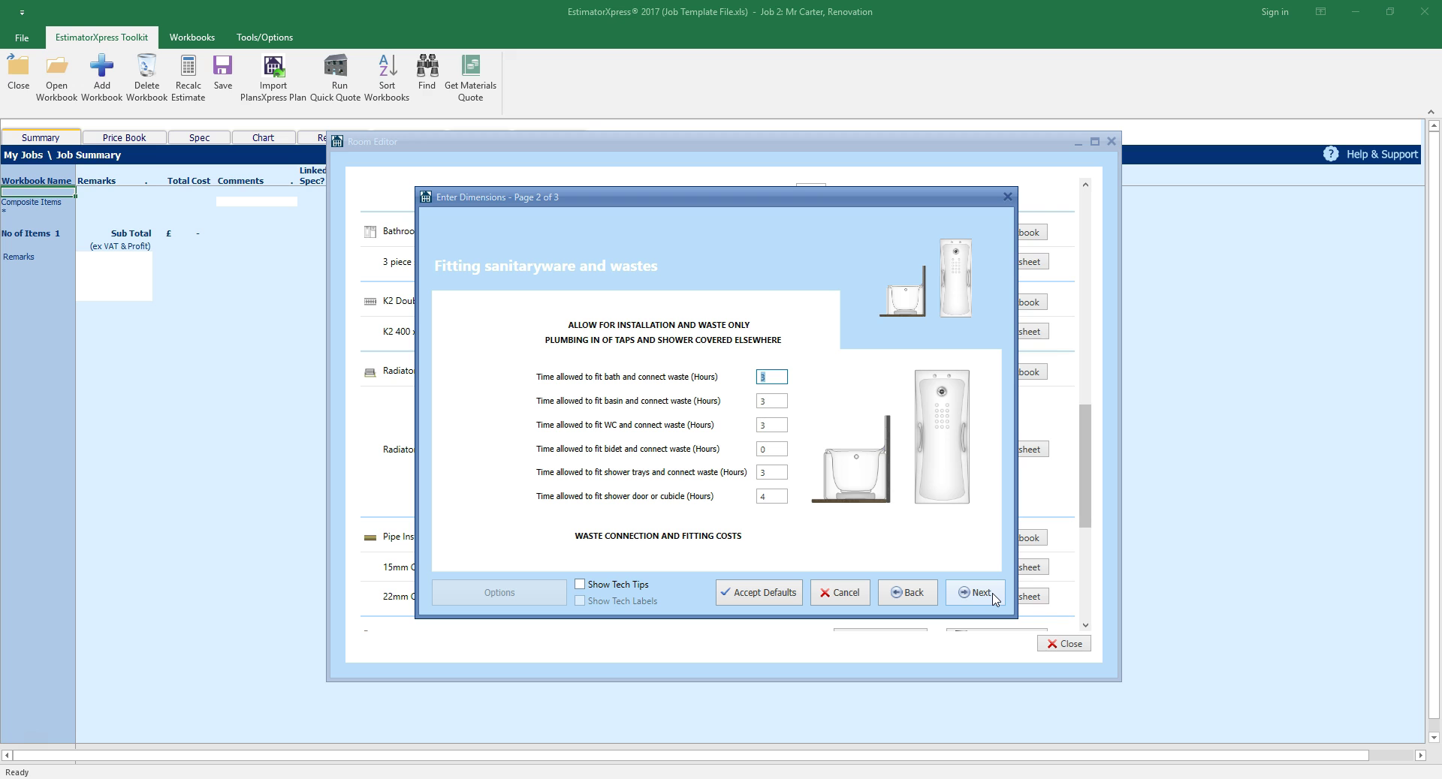
pyautogui.click(992, 595)
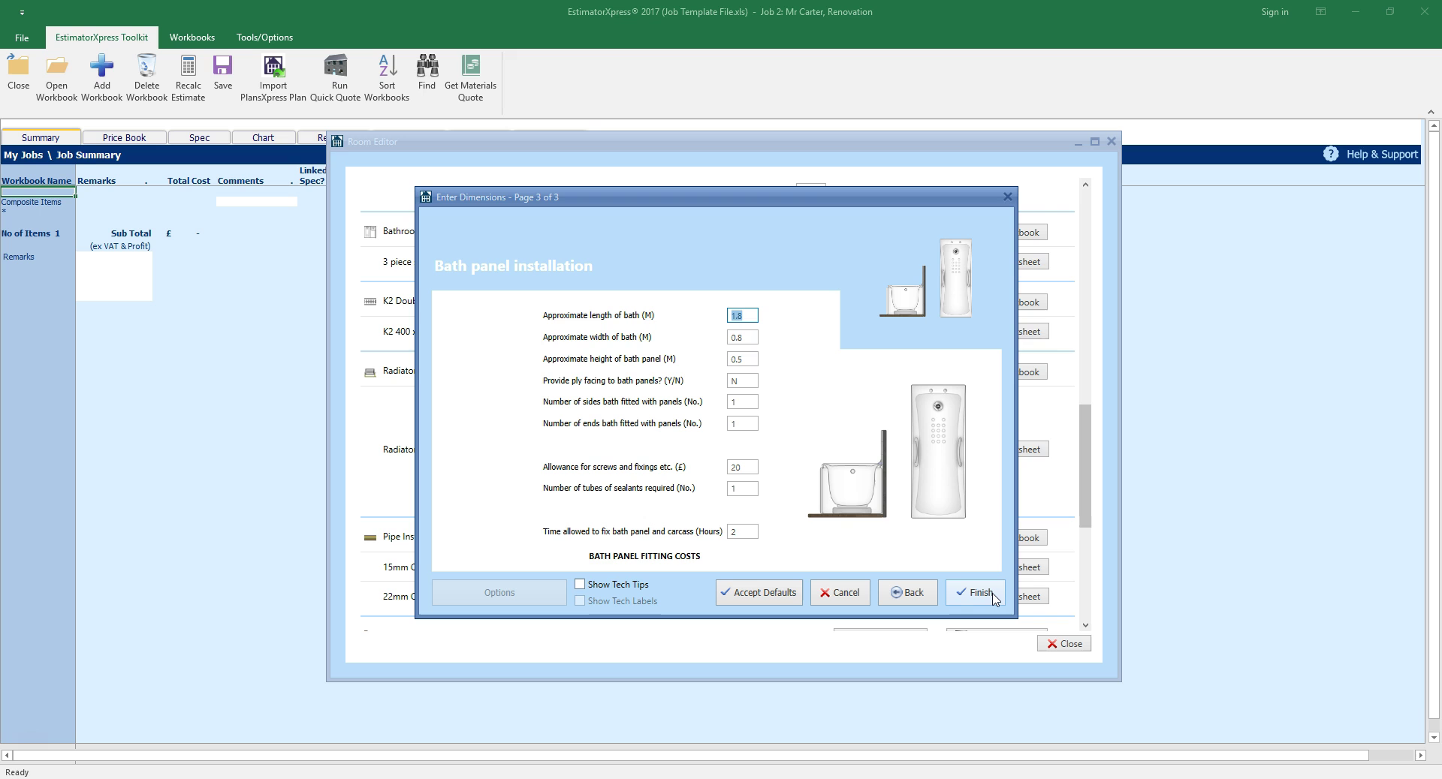
pyautogui.click(976, 593)
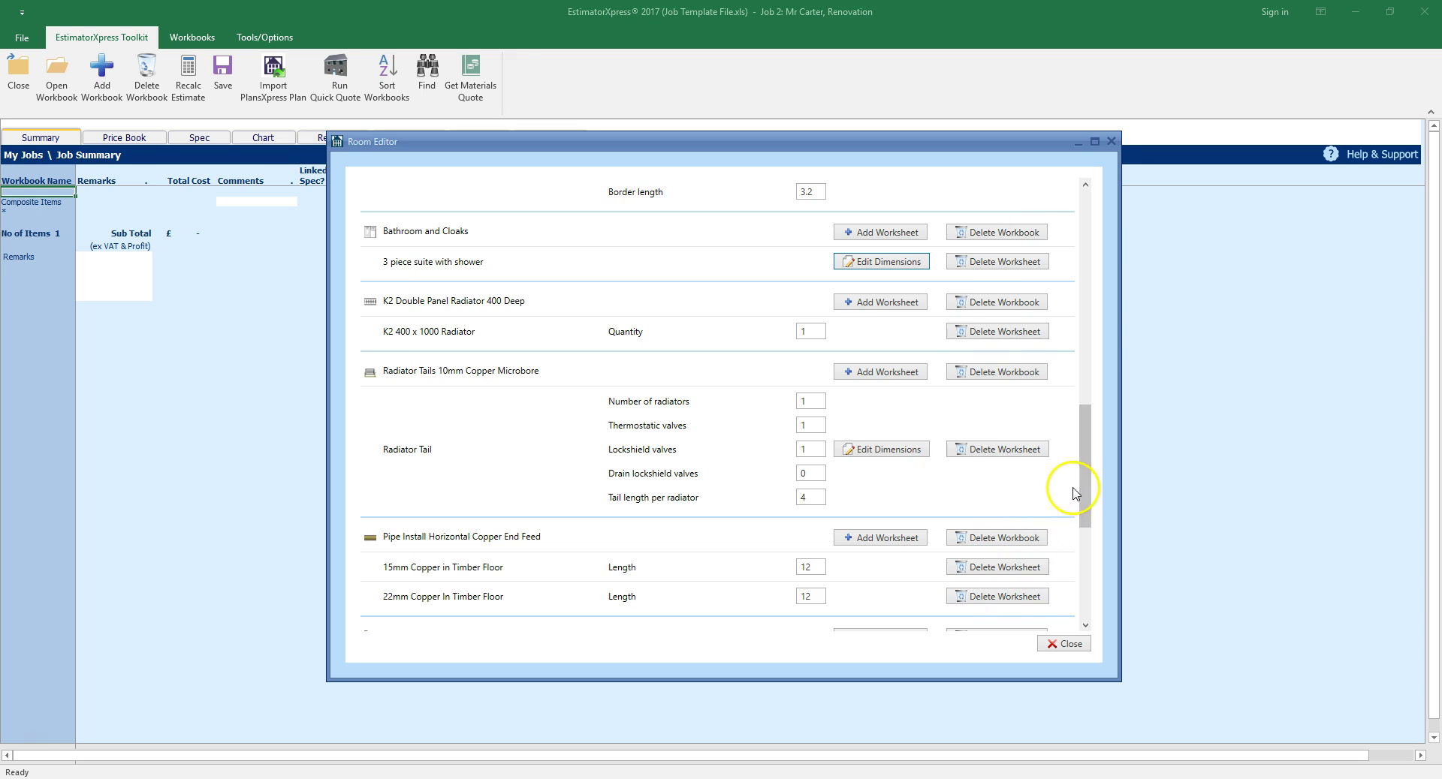
# - Add one Bathroom group of electrical items to the room and go to the added items
pyautogui.moveTo(1082, 479); pyautogui.dragTo(1123, 296)
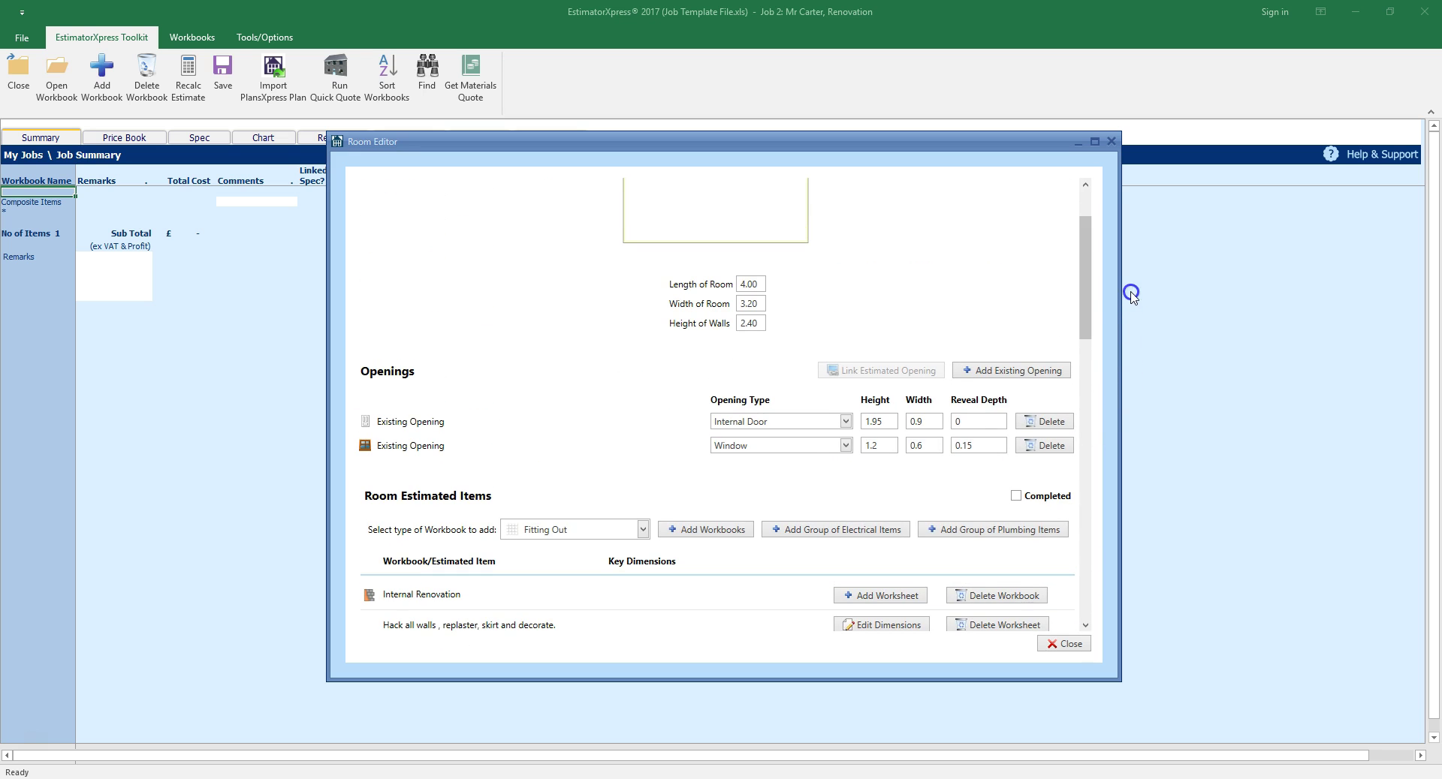
pyautogui.click(858, 535)
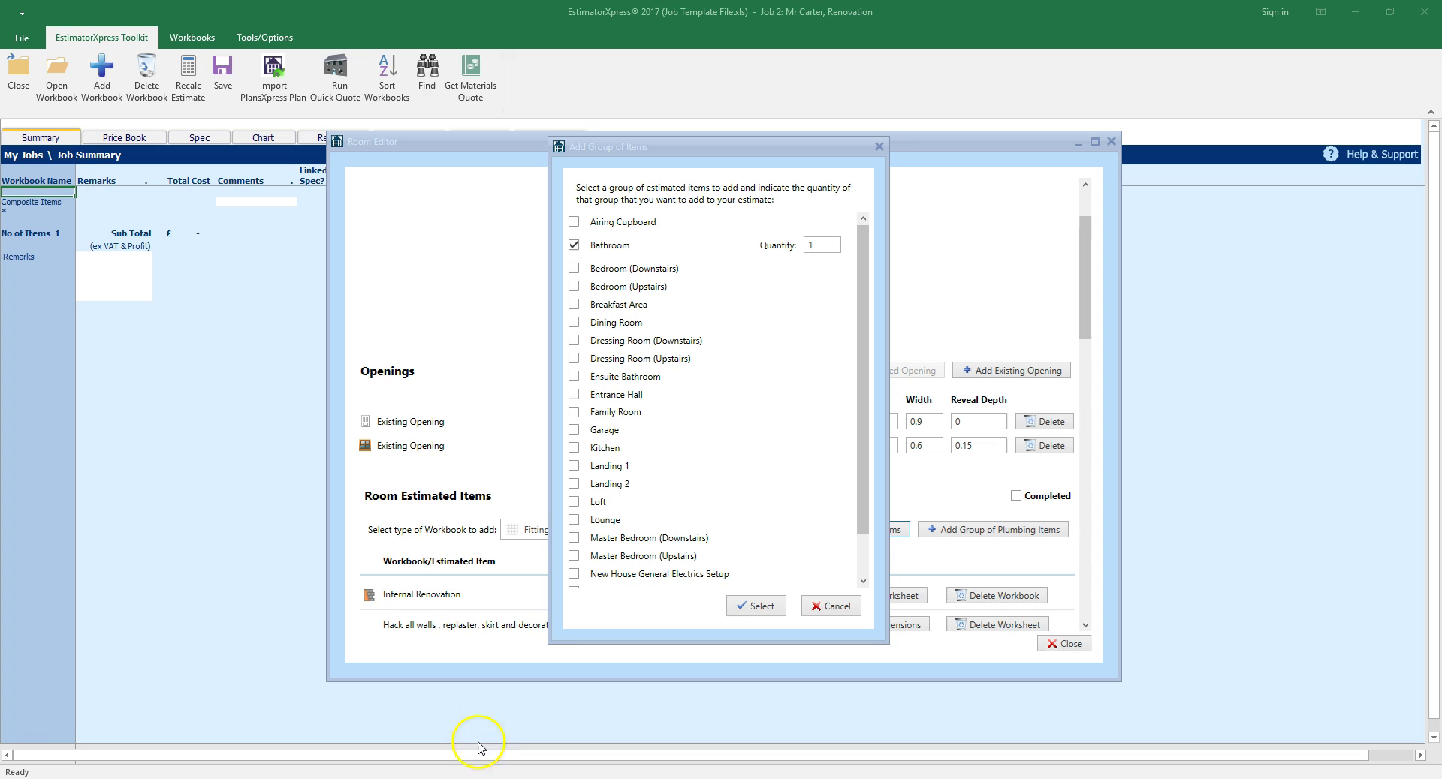
pyautogui.click(777, 611)
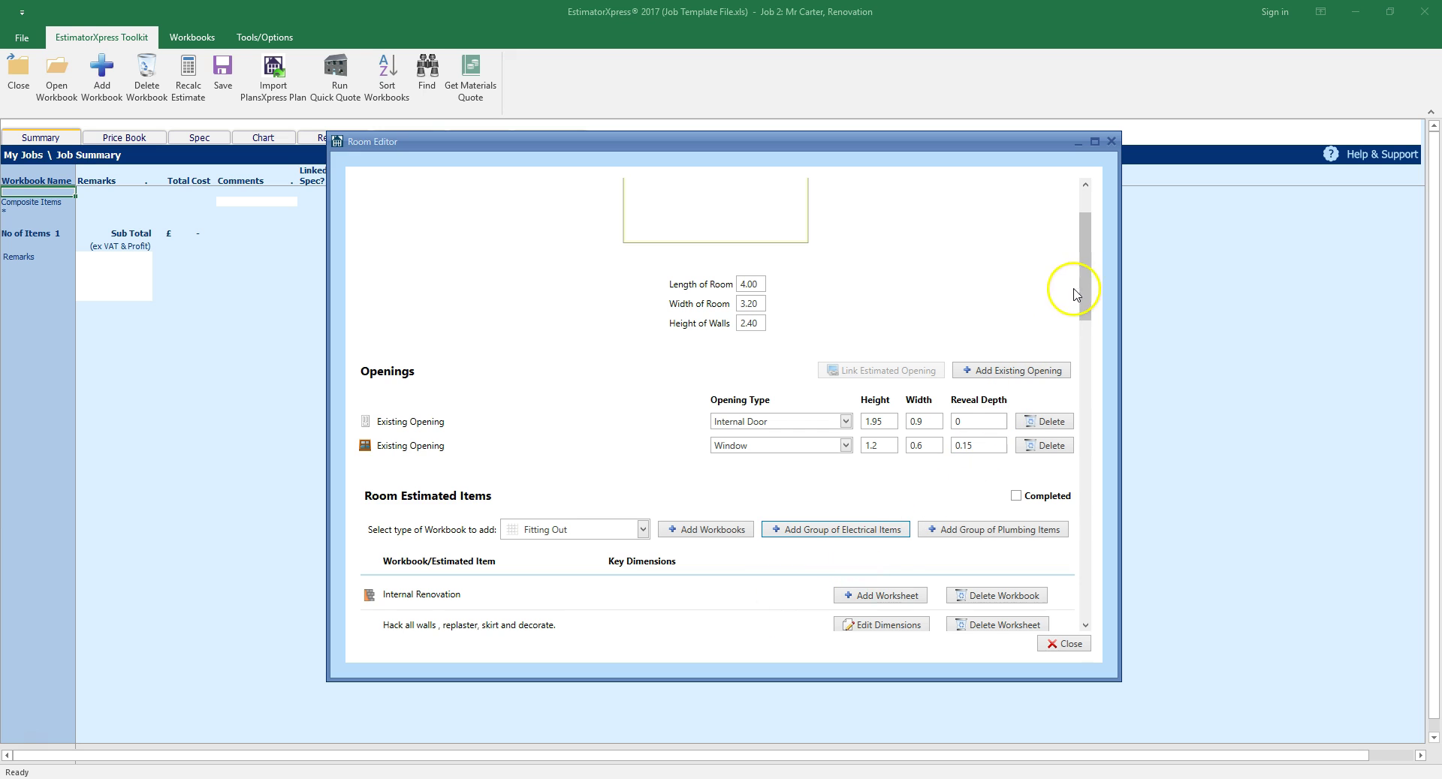
pyautogui.moveTo(1082, 278); pyautogui.dragTo(1058, 591)
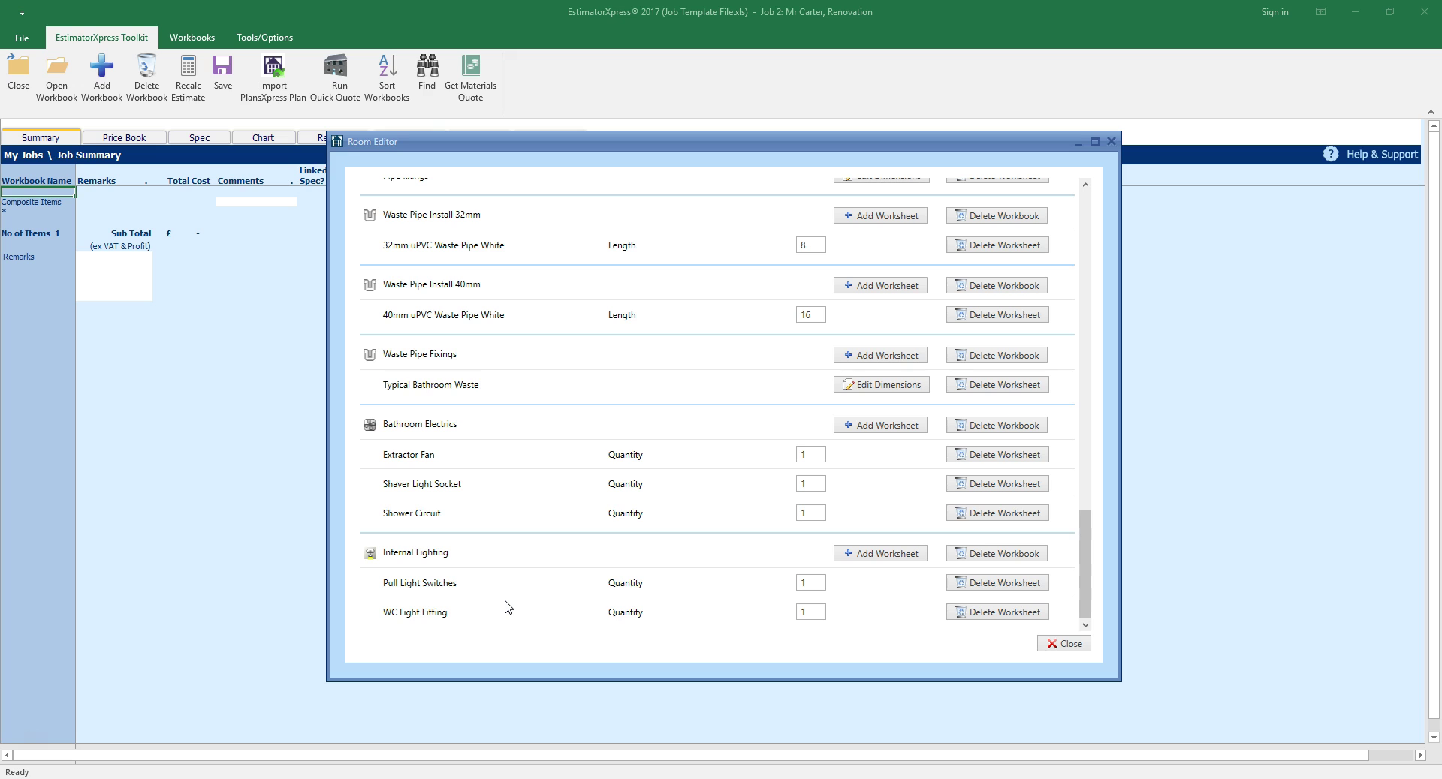
# - Replace the Pull Light Switches worksheet under the bathroom's Internal Lighting with a Light Switches worksheet, and finish editing the room
pyautogui.click(1007, 584)
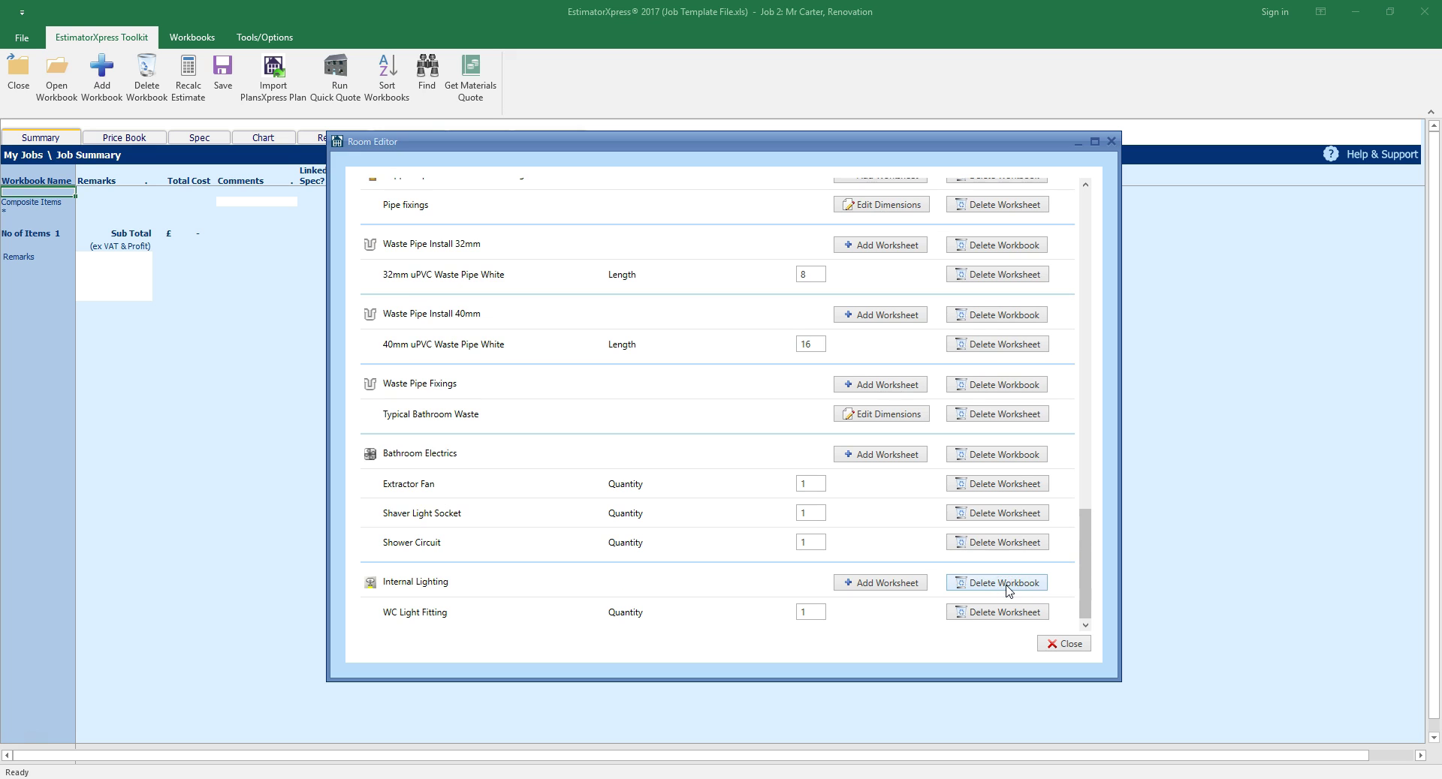
pyautogui.click(893, 586)
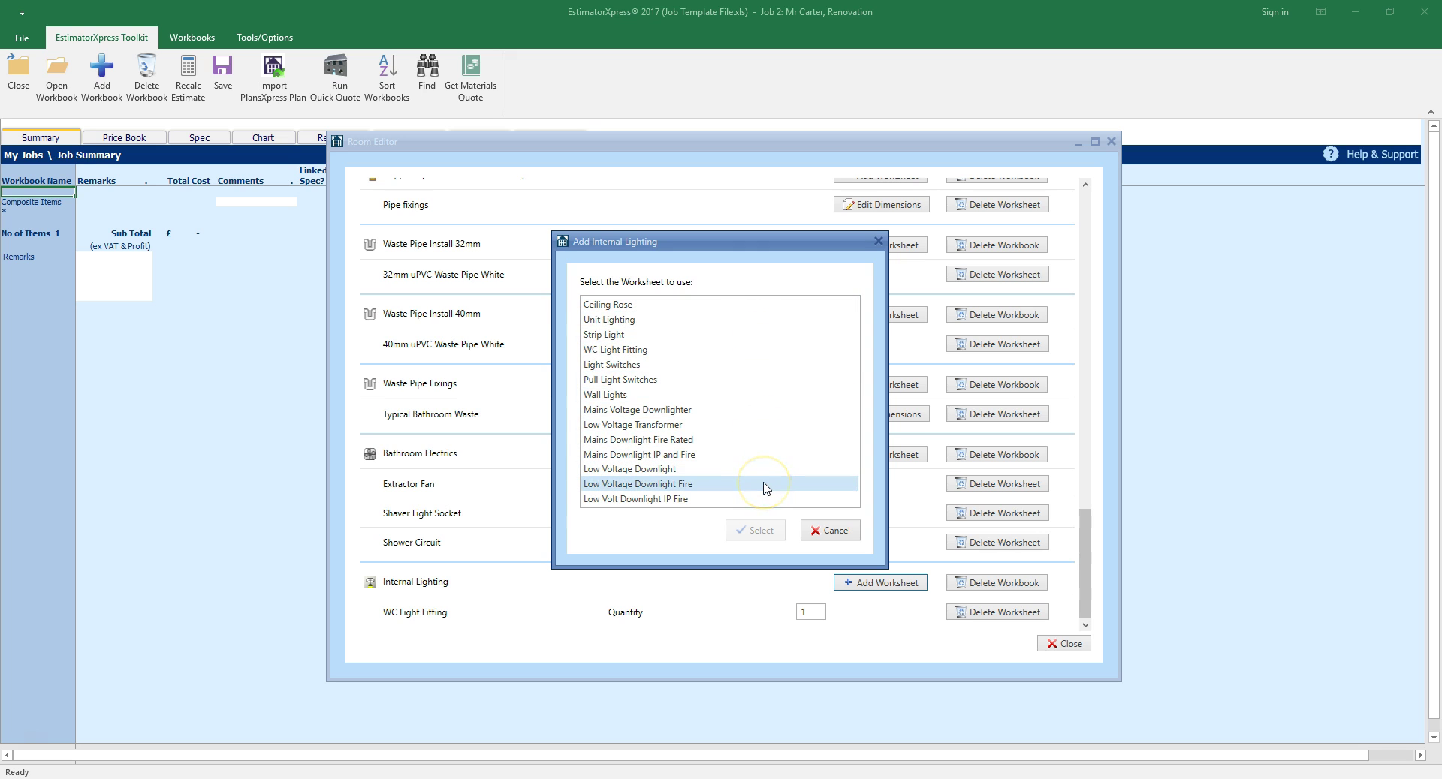
pyautogui.click(666, 366)
pyautogui.click(755, 530)
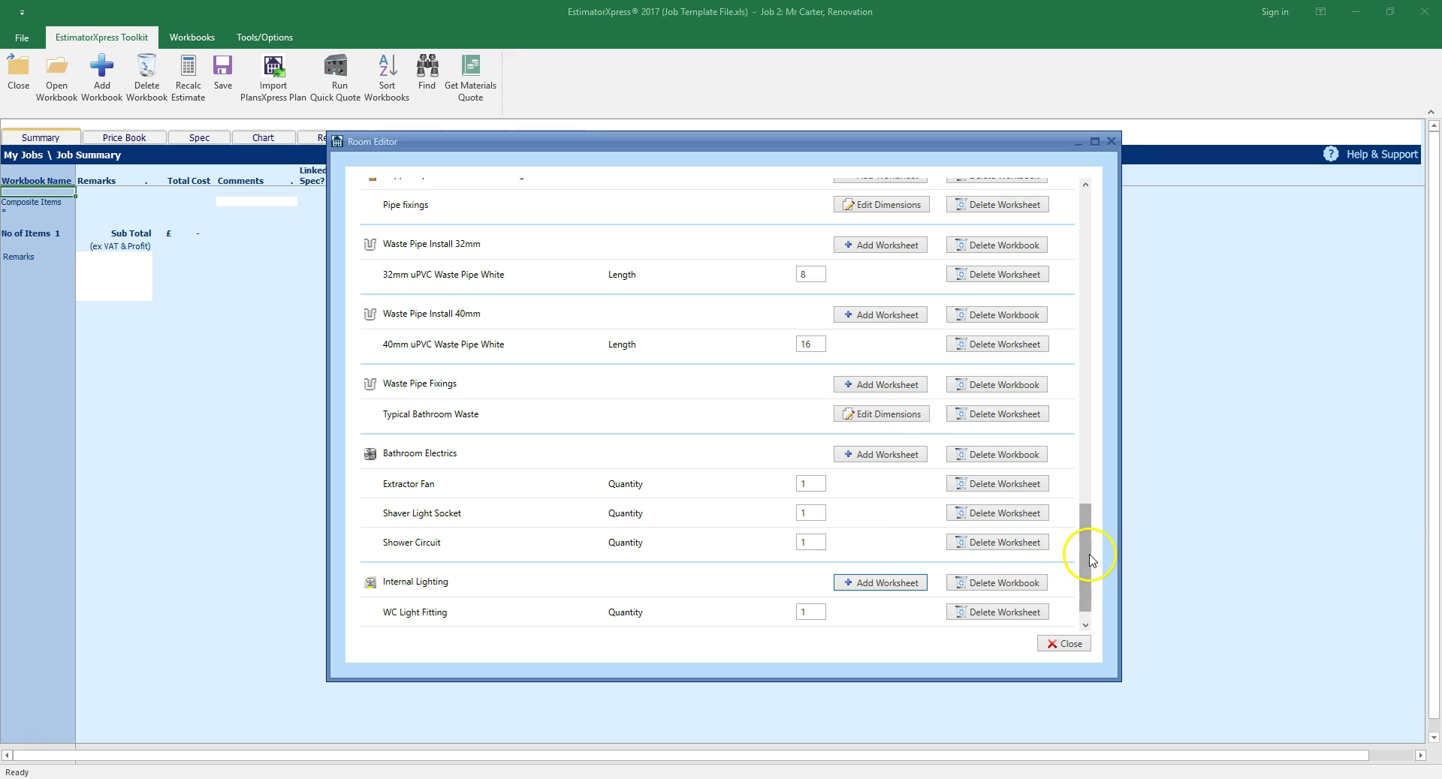
pyautogui.moveTo(1089, 568); pyautogui.dragTo(1089, 580)
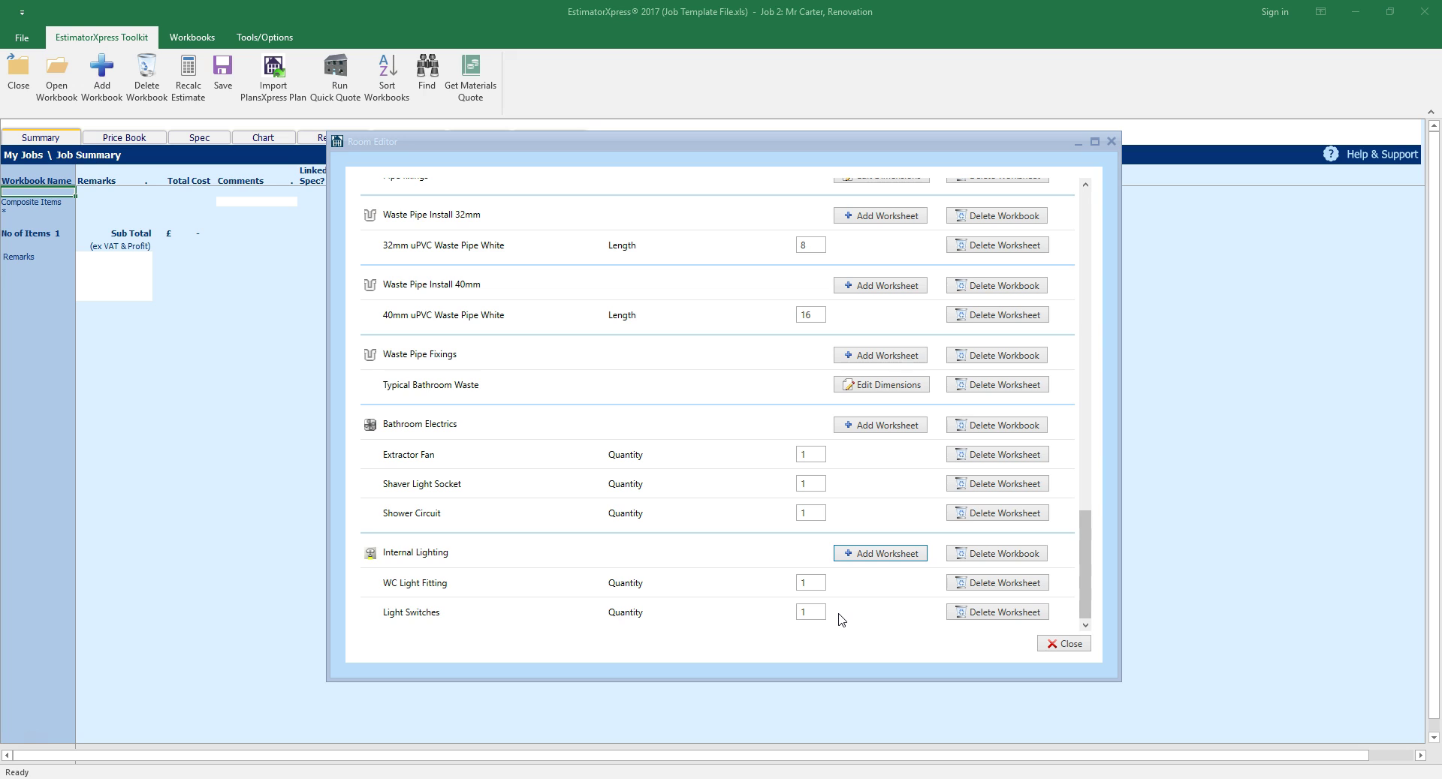
pyautogui.click(1076, 647)
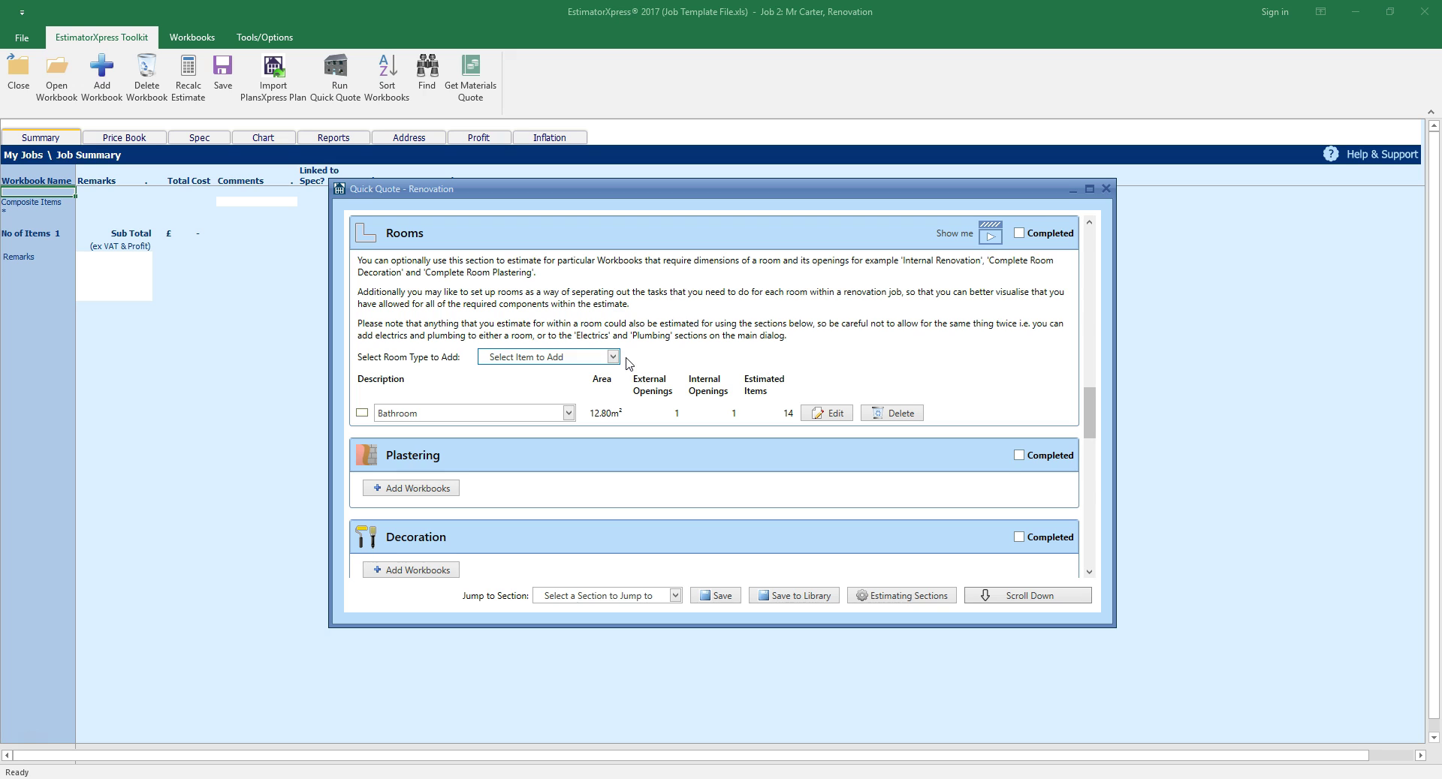
# - Save the renovation quote to the library as a new template with "Room" in its name, without overwriting an existing template
pyautogui.click(825, 600)
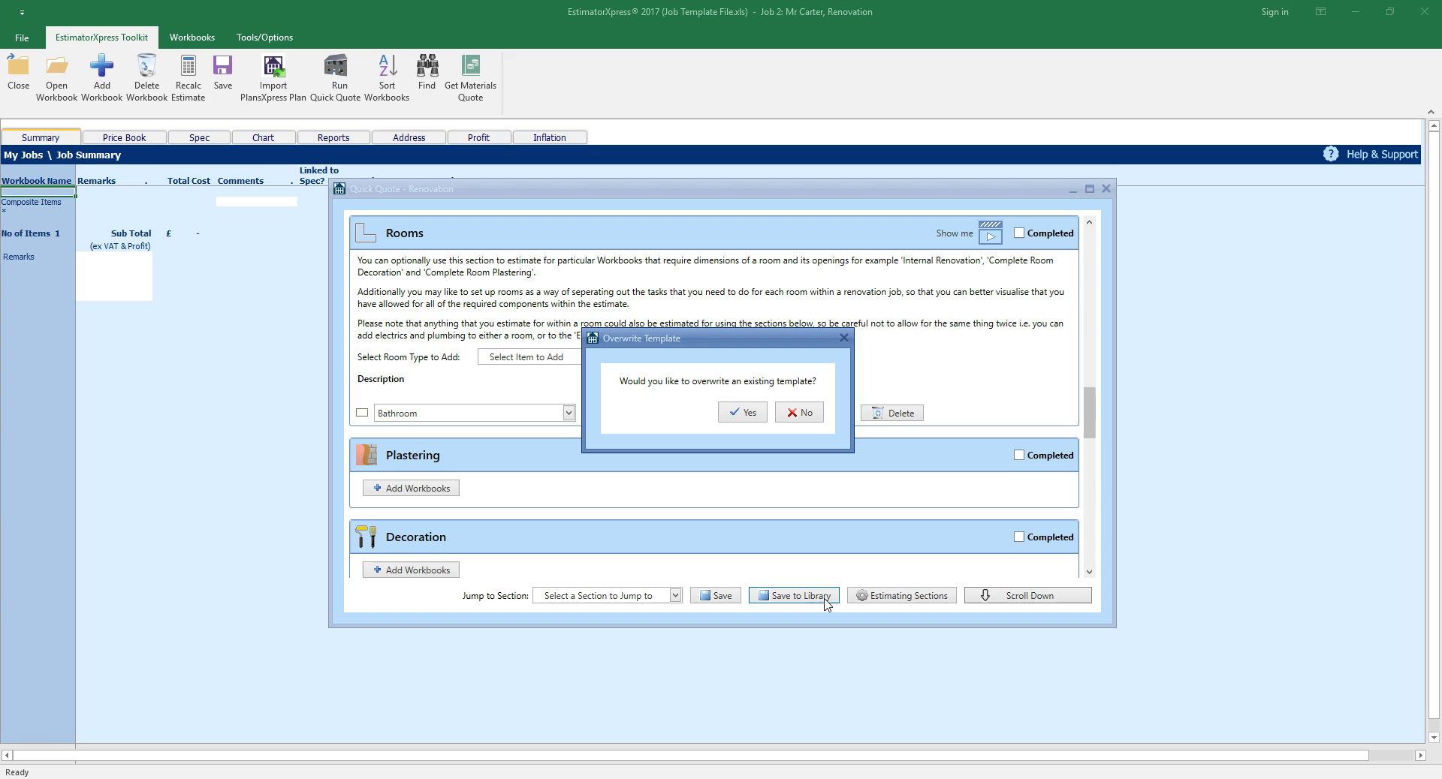
pyautogui.click(815, 414)
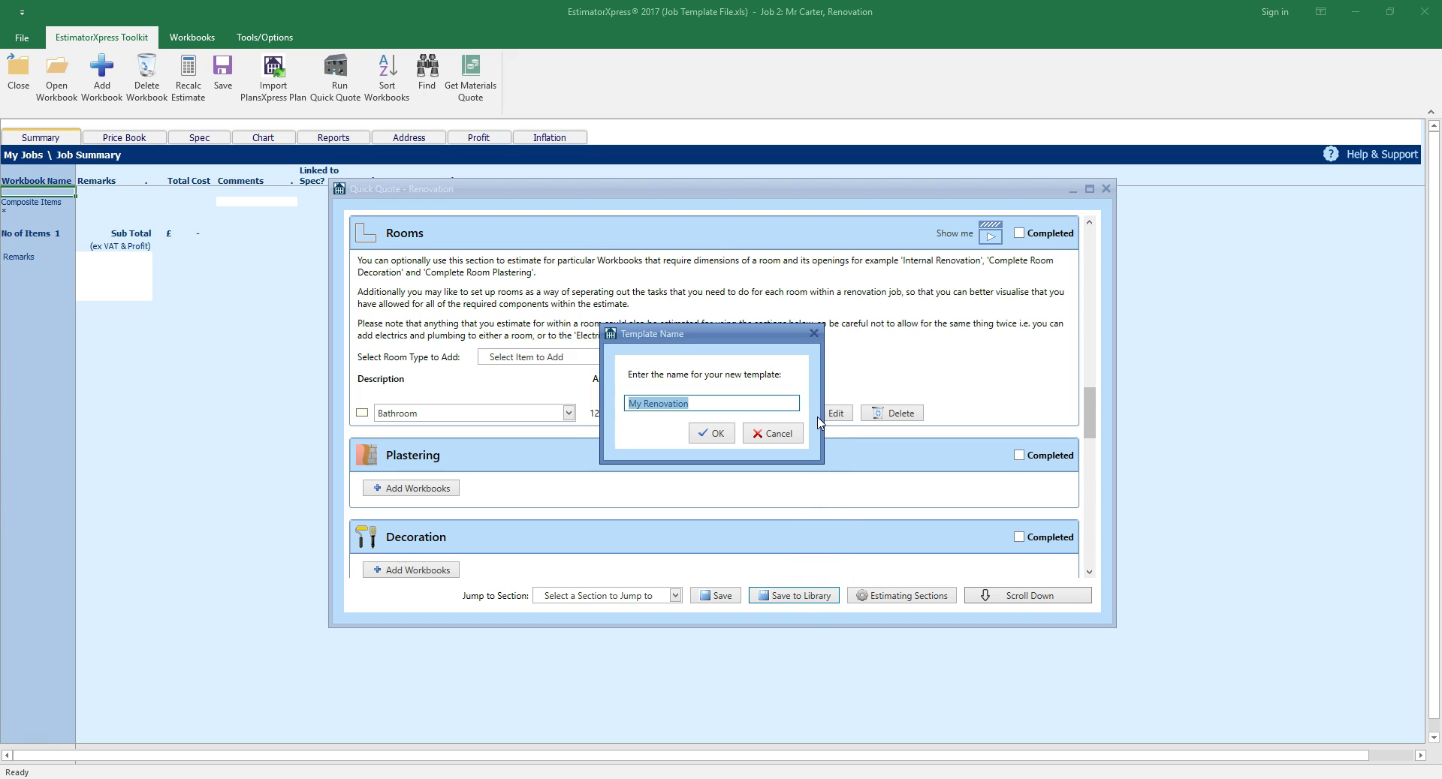
pyautogui.click(644, 403)
pyautogui.write('Room')
pyautogui.click(713, 433)
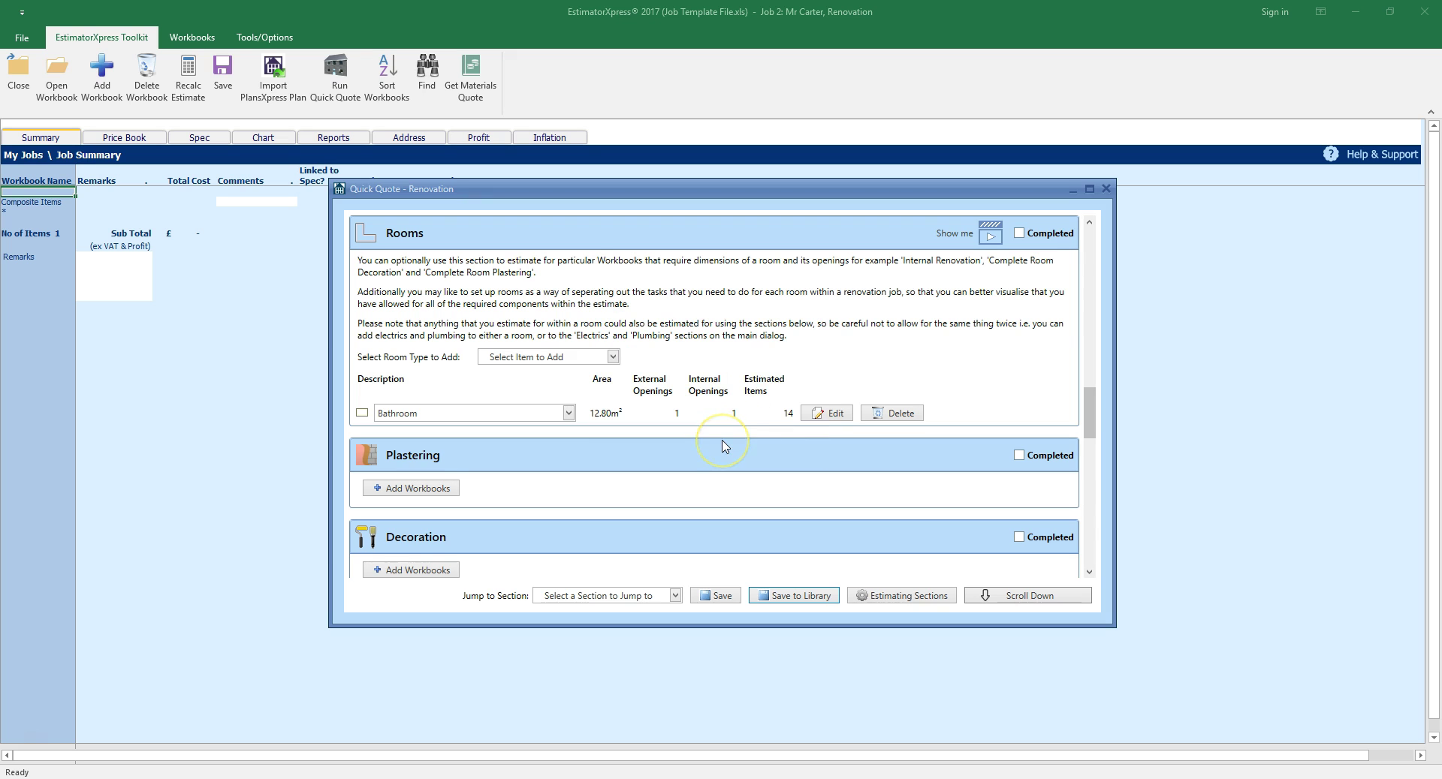